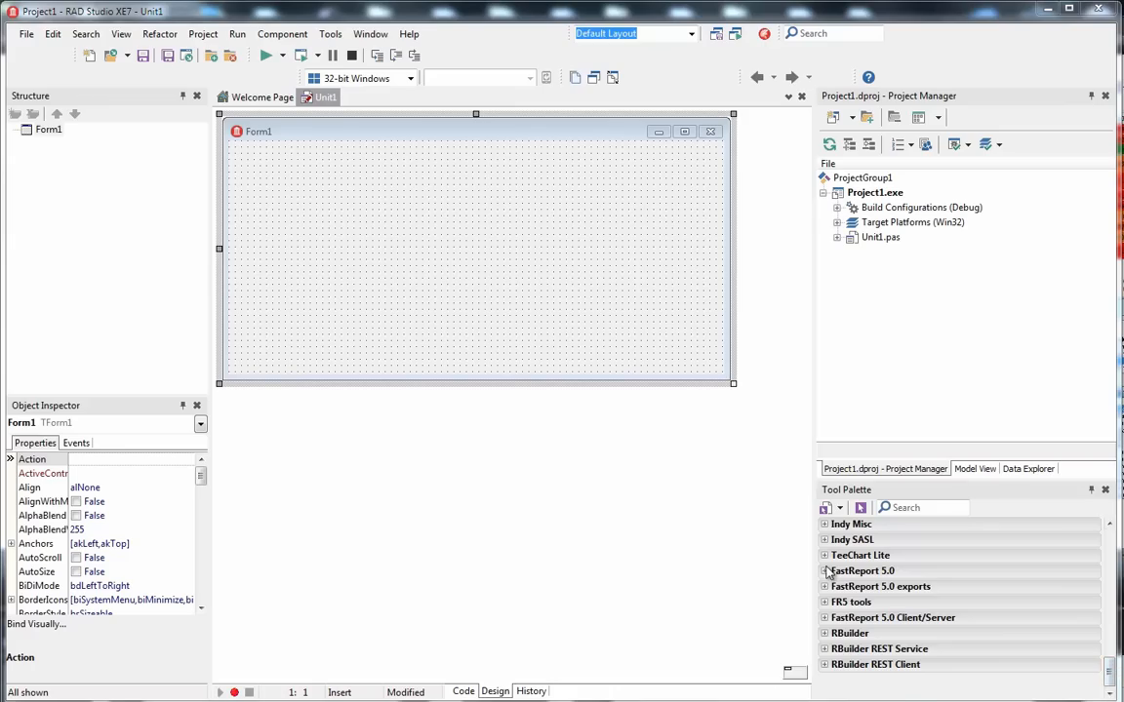
- Place a TfrxReport component from the FastReport 5.0 category on Form1
{"action": "left_click", "coordinate": [1050, 571]}
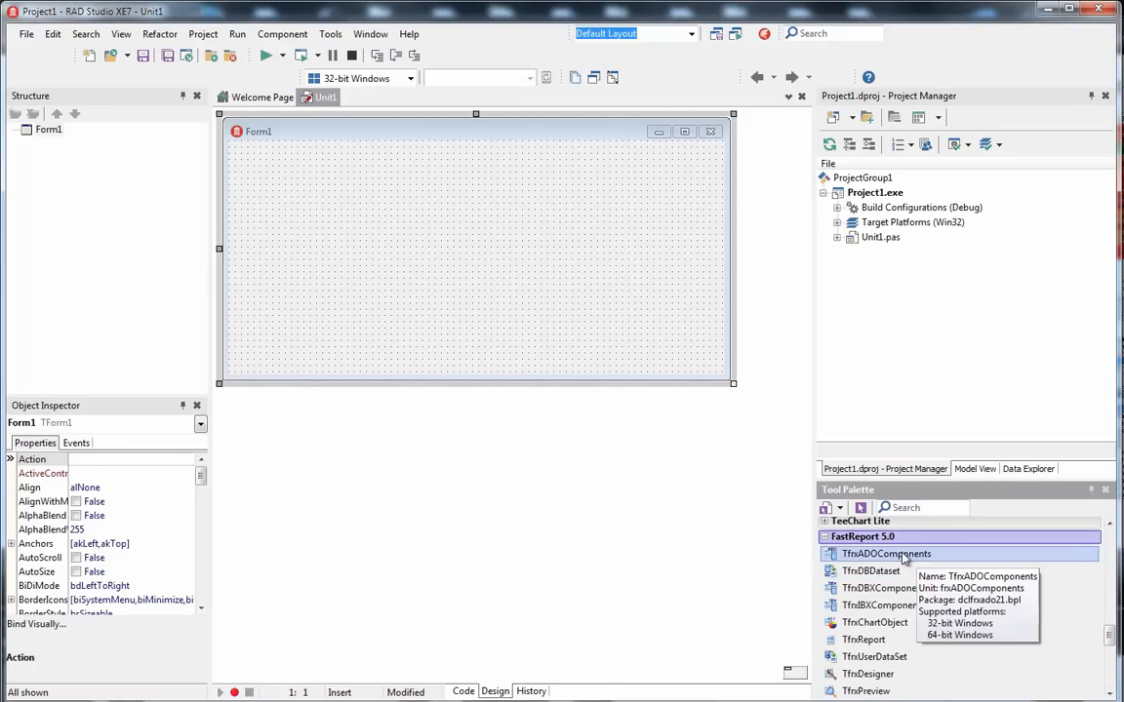
{"action": "scroll", "coordinate": [937, 570], "scroll_direction": "up", "scroll_amount": 1}
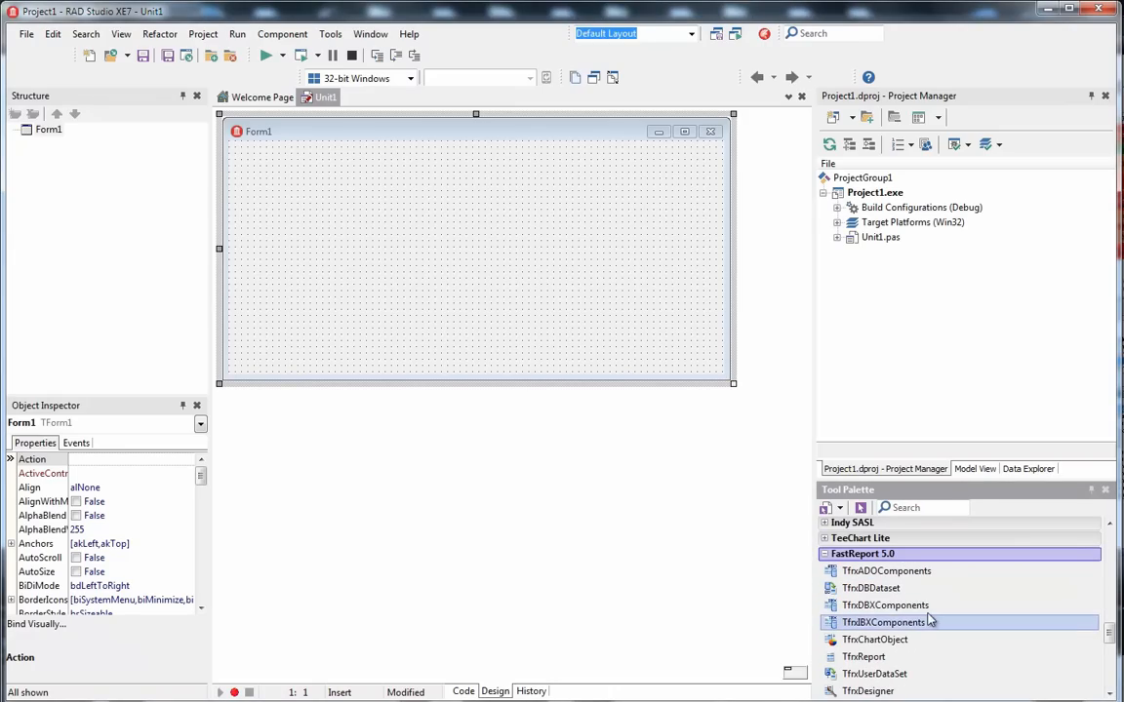
{"action": "left_click", "coordinate": [875, 639]}
{"action": "left_click", "coordinate": [871, 658]}
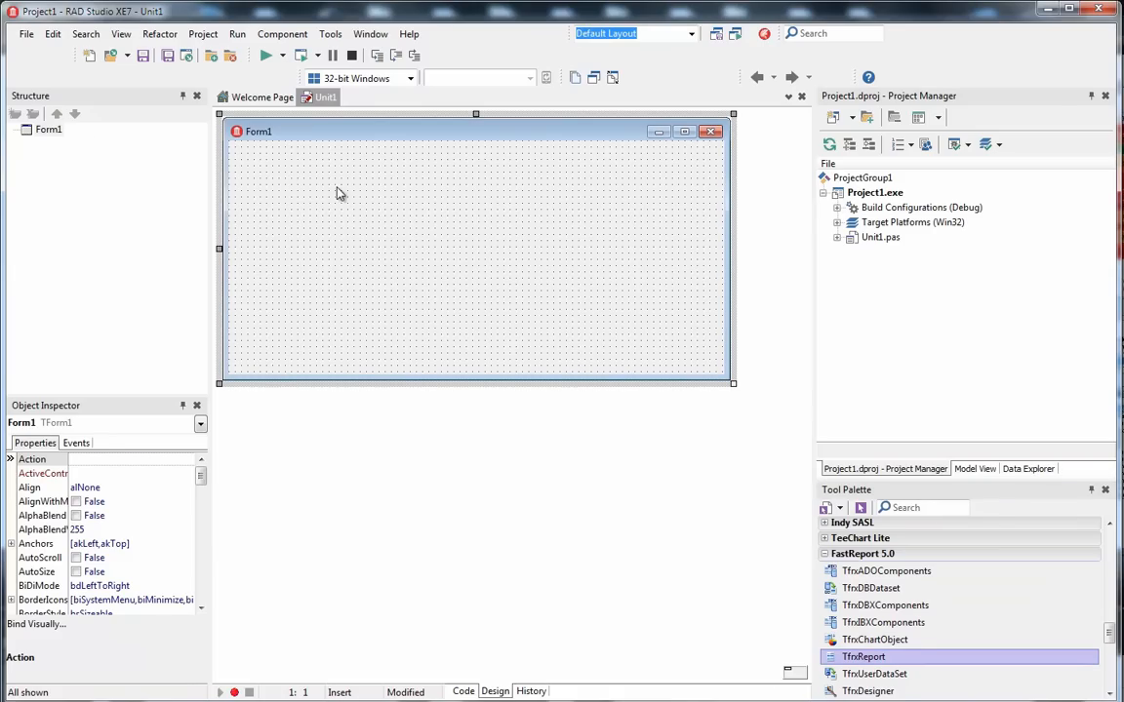
{"action": "left_click", "coordinate": [292, 176]}
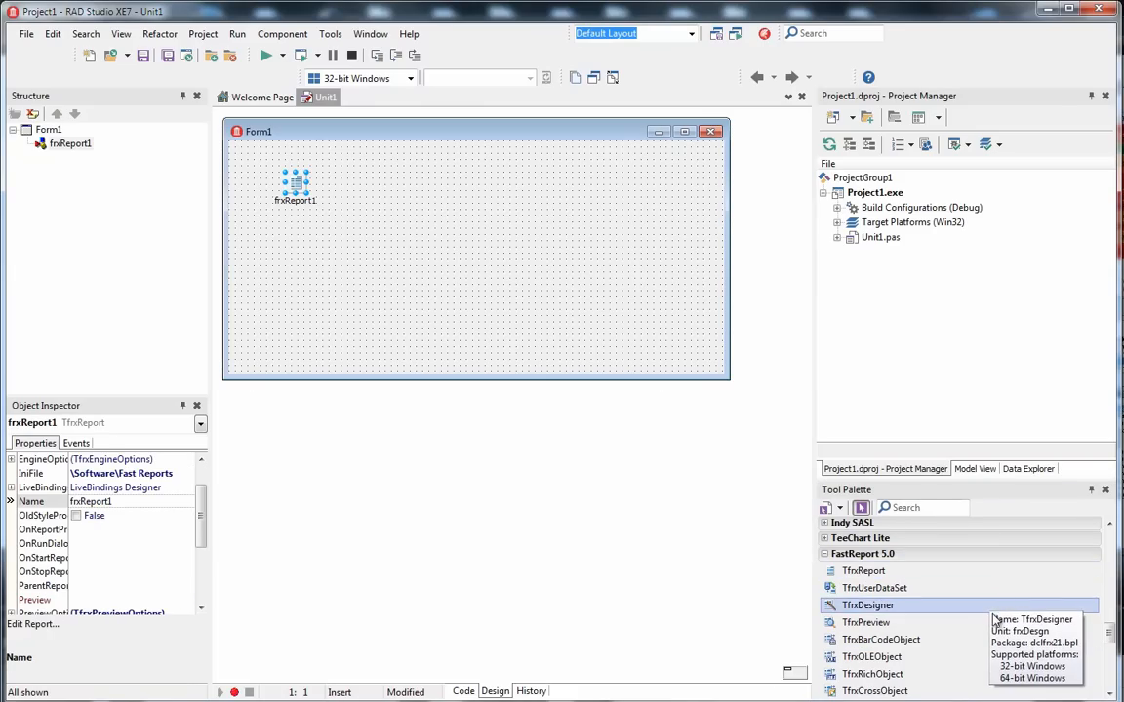
- Place a TfrxDBDataset component from the FastReport 5.0 category on the form beside the report component
{"action": "scroll", "coordinate": [995, 621], "scroll_direction": "down", "scroll_amount": 1}
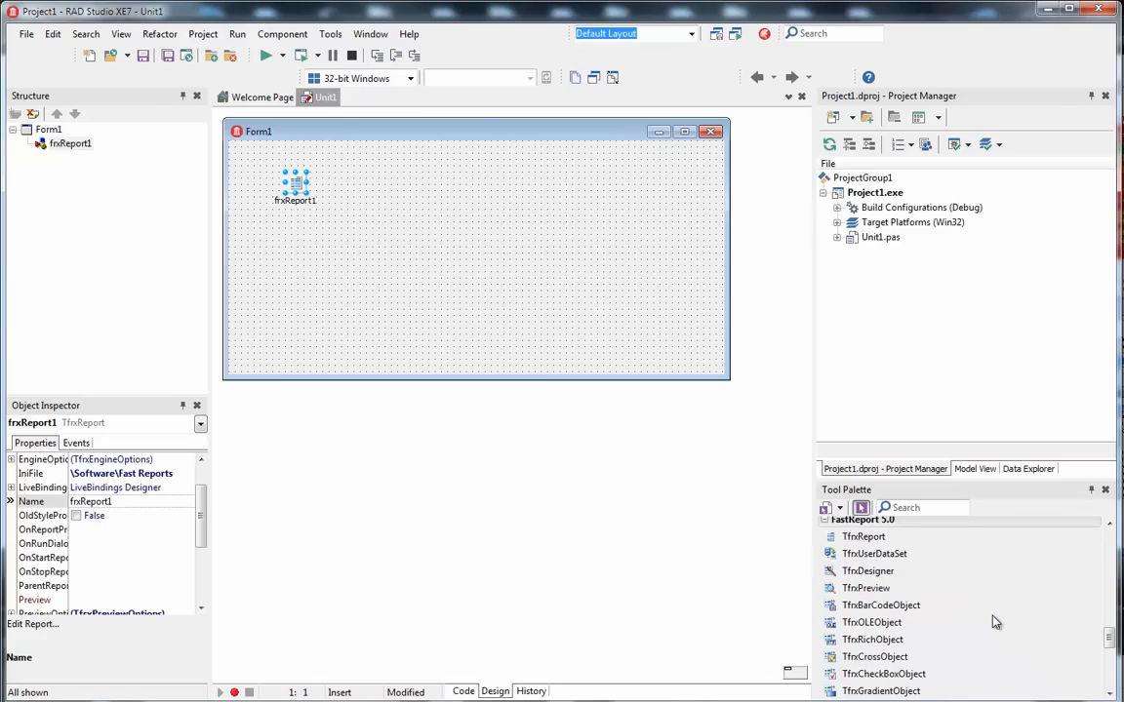
{"action": "scroll", "coordinate": [995, 621], "scroll_direction": "down", "scroll_amount": 1}
{"action": "scroll", "coordinate": [995, 621], "scroll_direction": "down", "scroll_amount": 5}
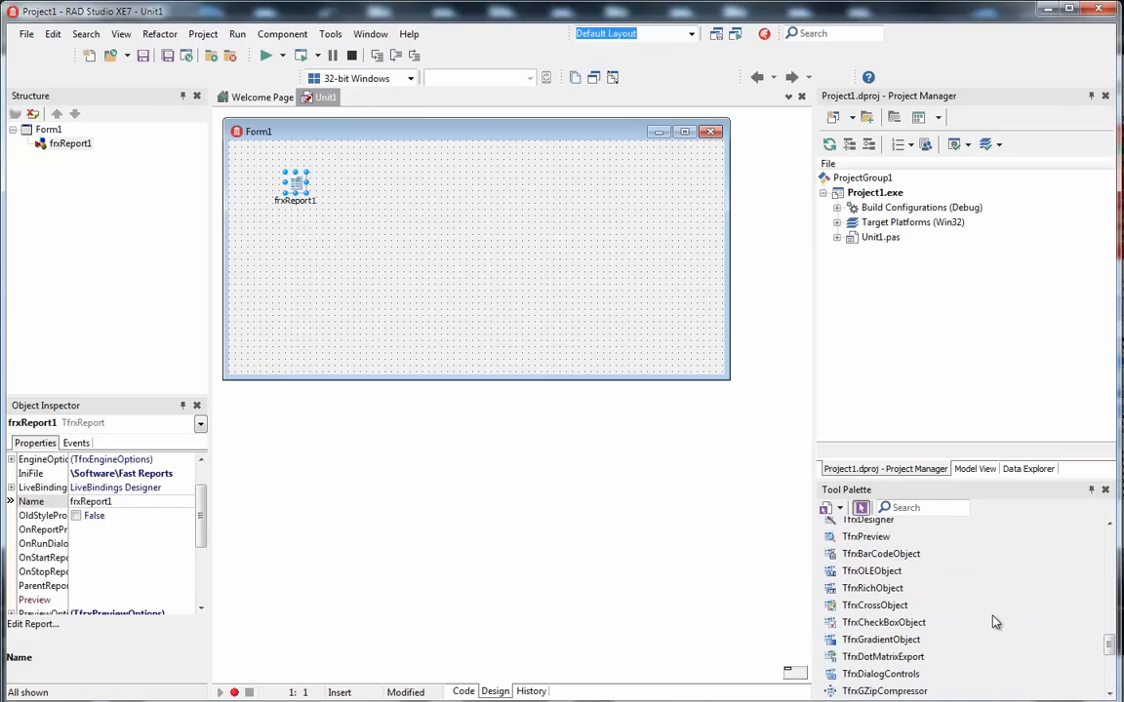
{"action": "left_click", "coordinate": [917, 657]}
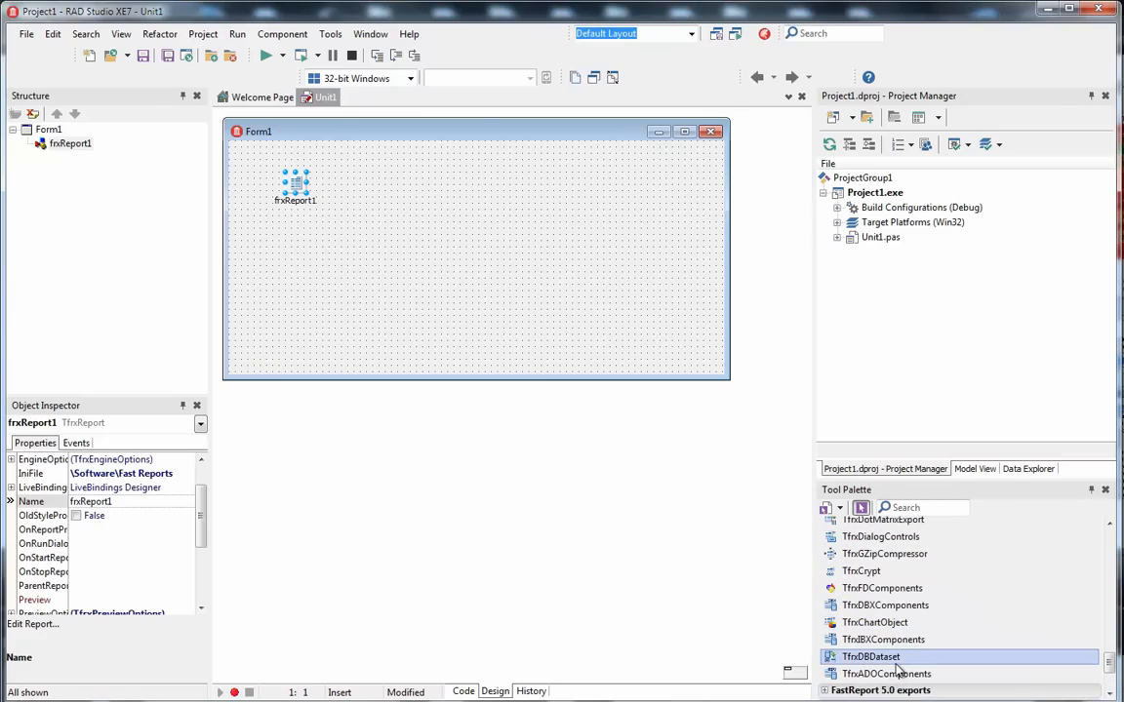
{"action": "left_click", "coordinate": [358, 195]}
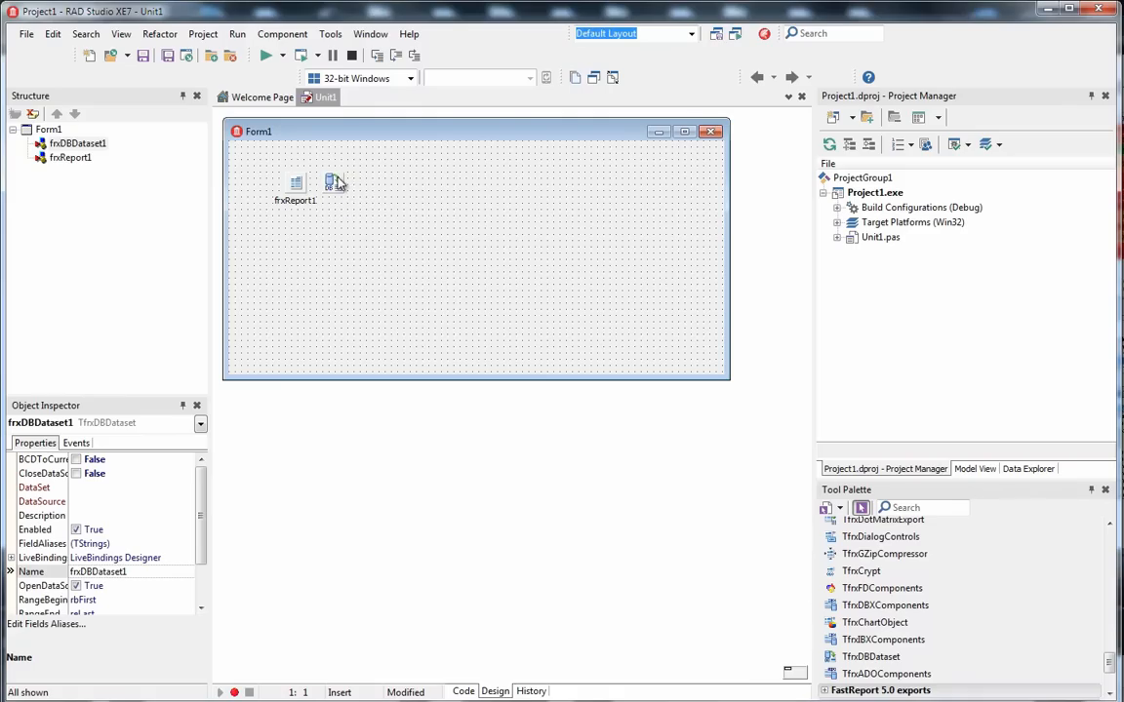
- Add a TADOTable from the dbGo category to the form and build its connection string with the Microsoft.Jet.OLEDB.4.0 provider
{"action": "left_click_drag", "start_coordinate": [1109, 662], "coordinate": [1109, 543]}
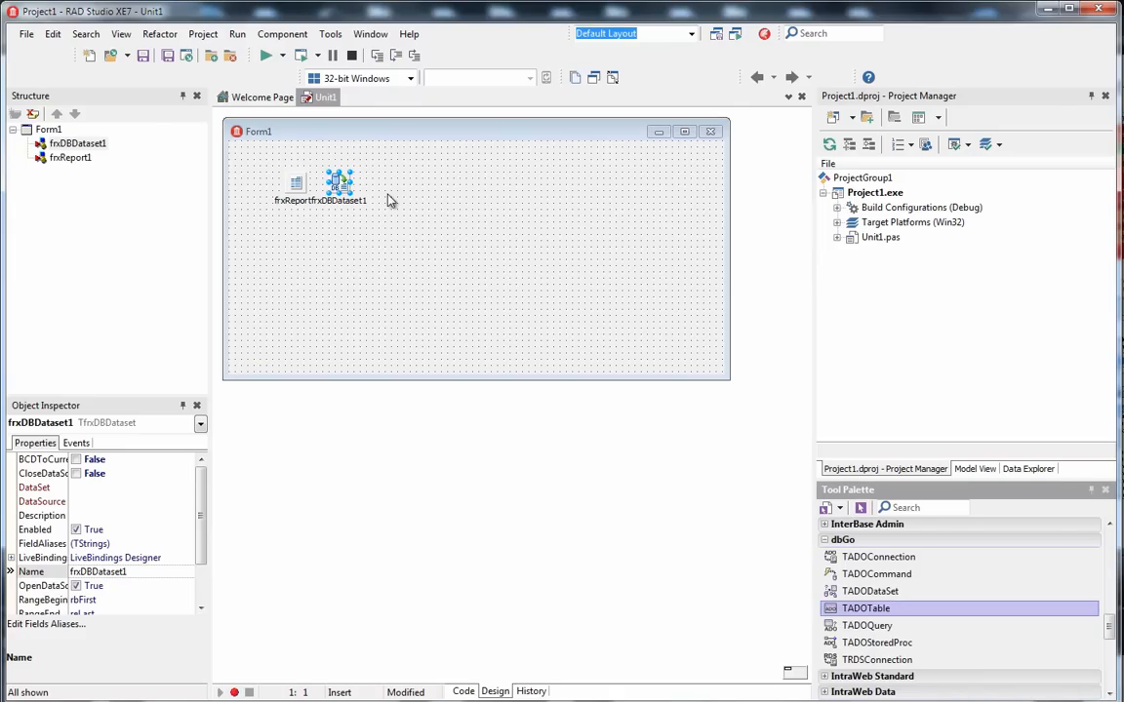
{"action": "left_click", "coordinate": [389, 180]}
{"action": "left_click", "coordinate": [136, 487]}
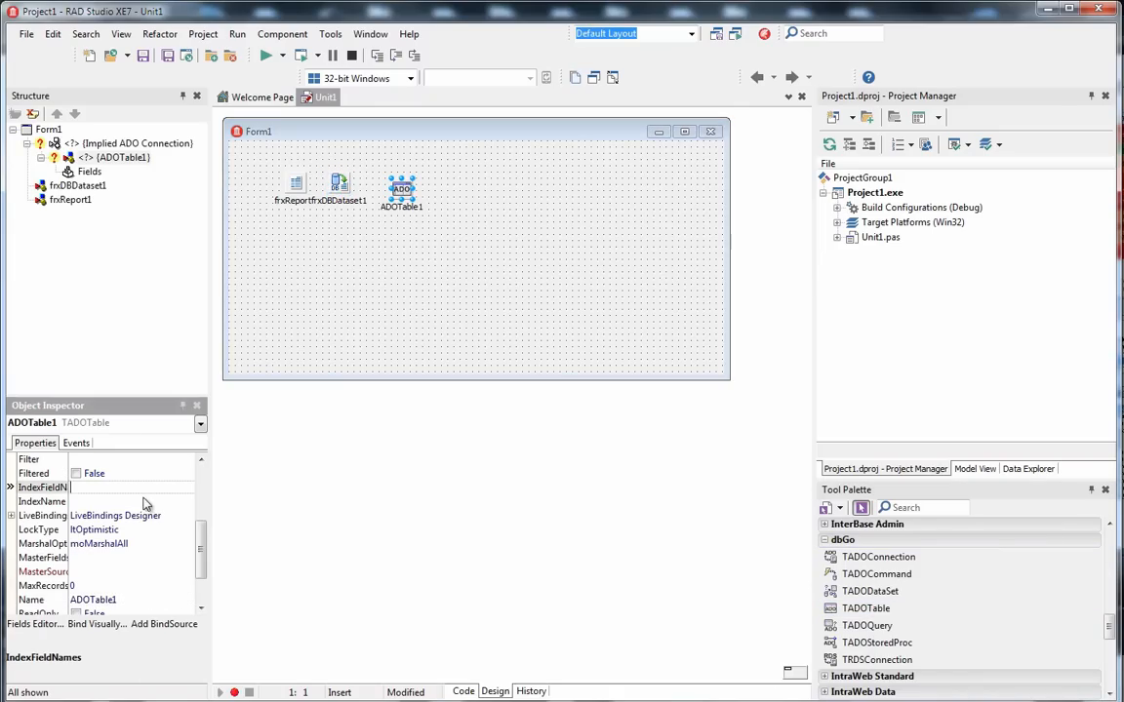
{"action": "left_click_drag", "start_coordinate": [205, 554], "coordinate": [202, 488]}
{"action": "left_click", "coordinate": [167, 529]}
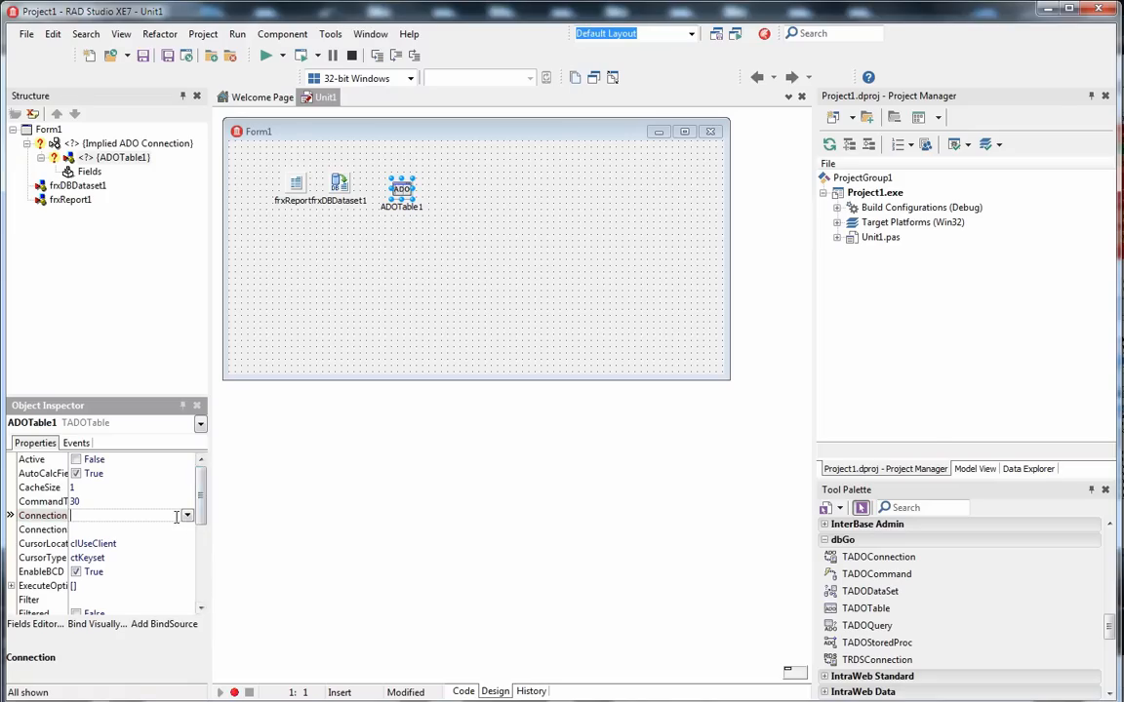
{"action": "left_click", "coordinate": [186, 530]}
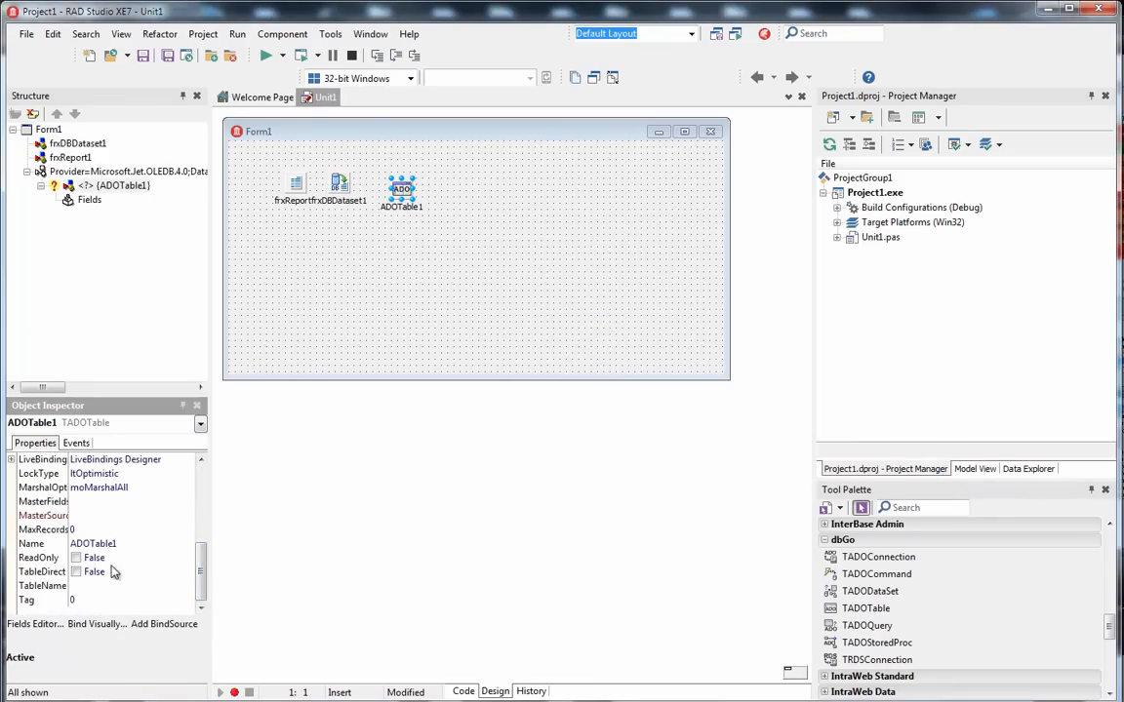
- Set the ADO table's TableName to customer and make the table active
{"action": "left_click", "coordinate": [121, 528]}
{"action": "left_click", "coordinate": [121, 501]}
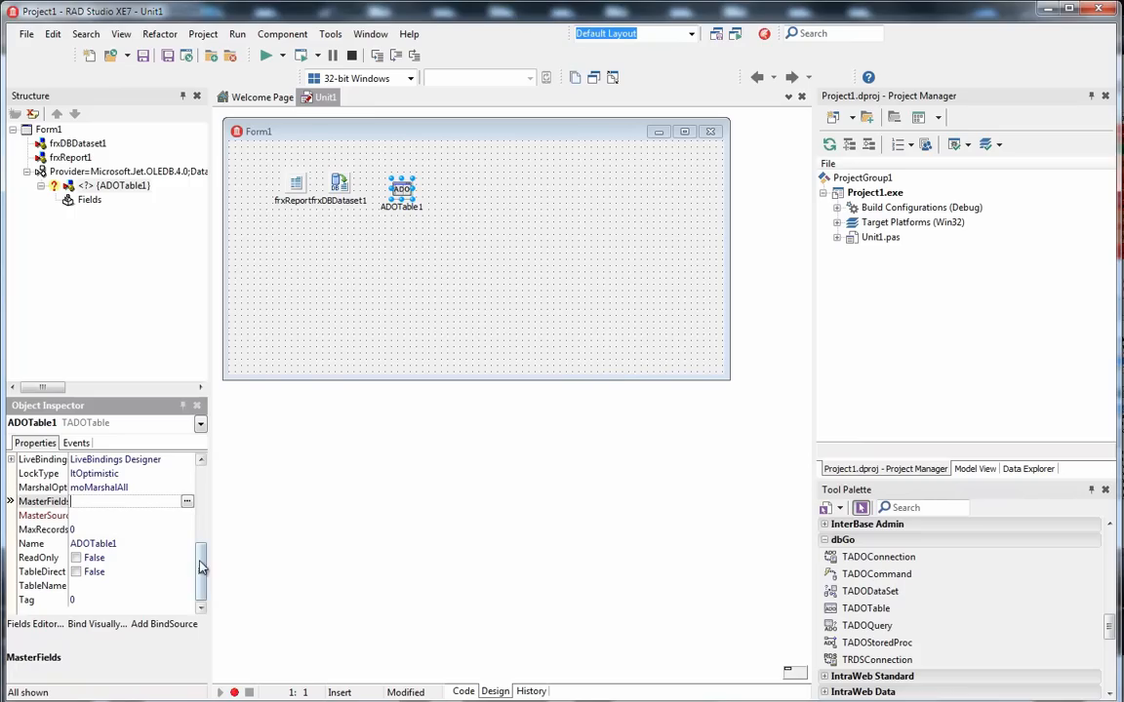
{"action": "left_click", "coordinate": [152, 586]}
{"action": "left_click", "coordinate": [186, 585]}
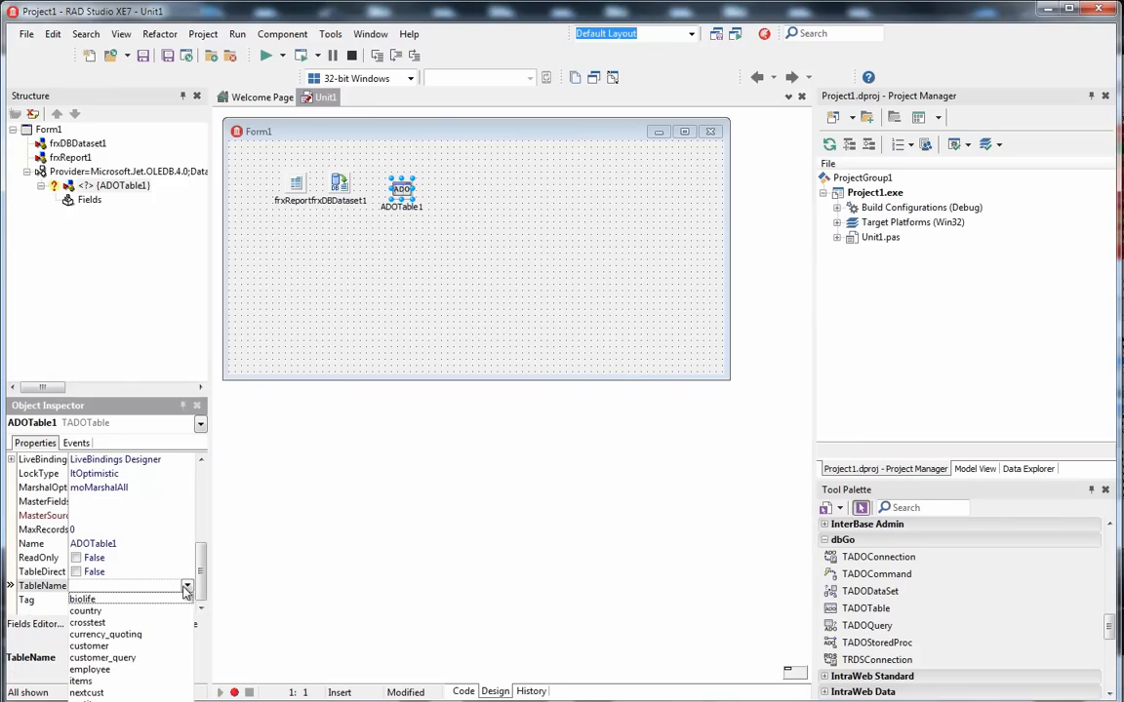
{"action": "left_click", "coordinate": [88, 646]}
{"action": "left_click_drag", "start_coordinate": [202, 576], "coordinate": [200, 478]}
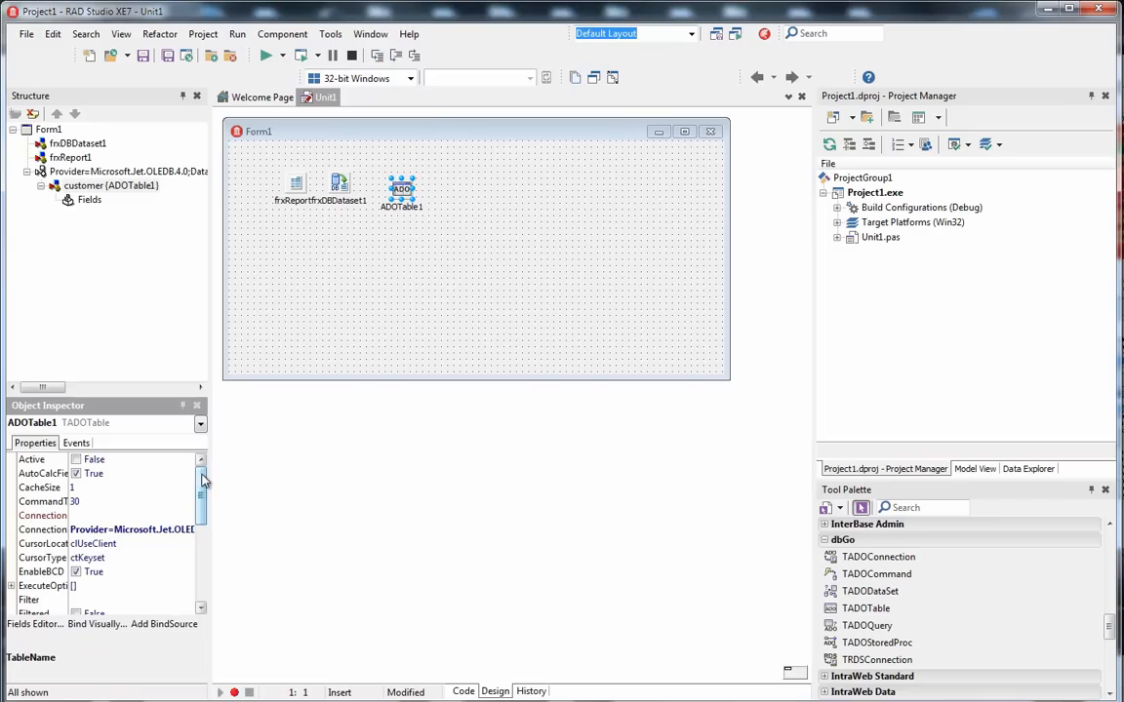
{"action": "left_click", "coordinate": [76, 460]}
- Move the ADO table closer to the dataset component and set frxDBDataset1's DataSet property to ADOTable1
{"action": "mouse_move", "coordinate": [402, 201]}
{"action": "left_mouse_down"}
{"action": "mouse_move", "coordinate": [382, 183]}
{"action": "mouse_move", "coordinate": [382, 194]}
{"action": "left_mouse_up"}
{"action": "left_click", "coordinate": [341, 194]}
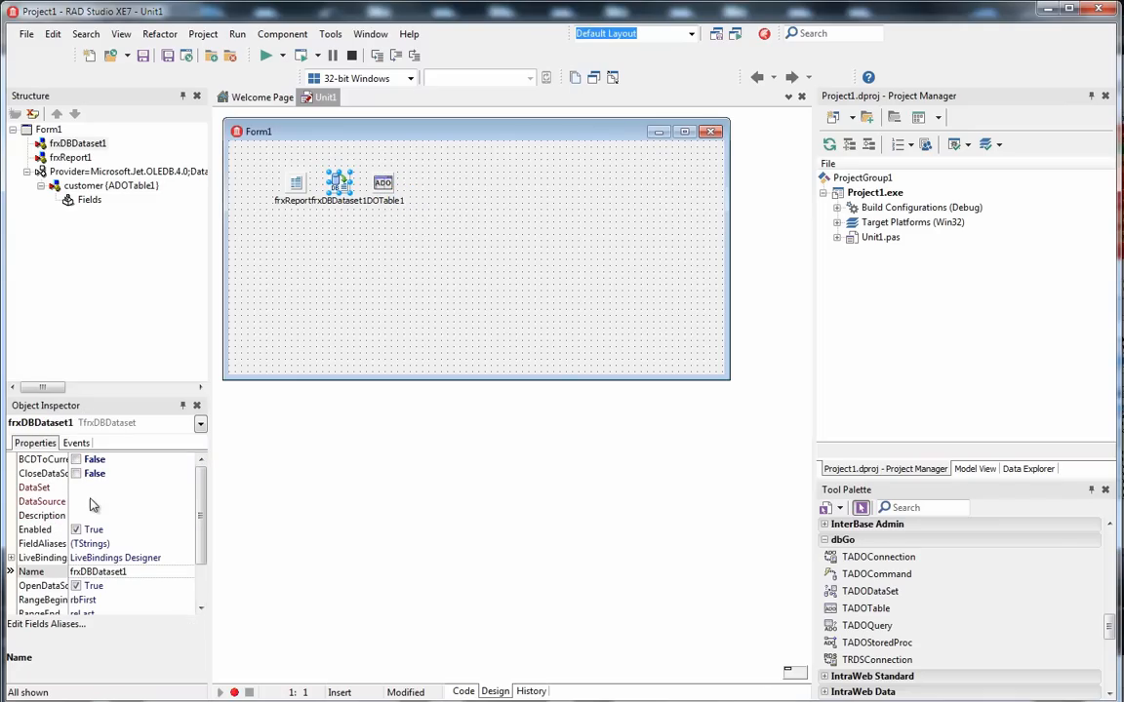
{"action": "left_click", "coordinate": [393, 189]}
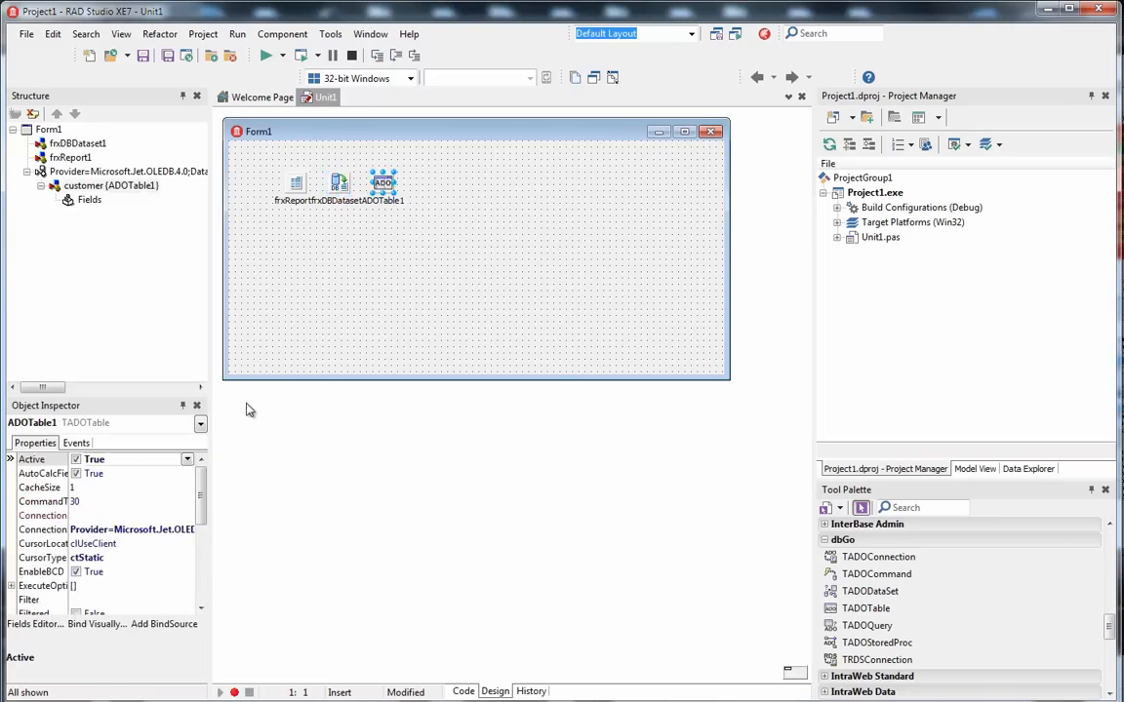
{"action": "left_click", "coordinate": [339, 190]}
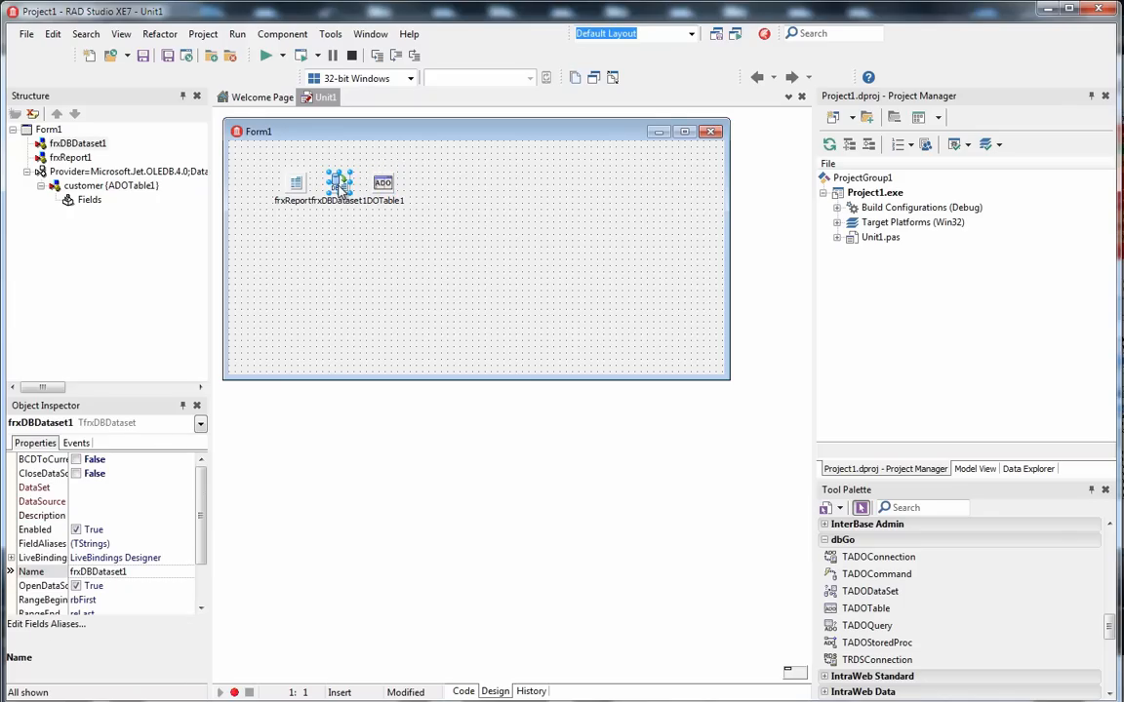
{"action": "left_click", "coordinate": [94, 486]}
{"action": "left_click", "coordinate": [187, 487]}
{"action": "left_click", "coordinate": [115, 502]}
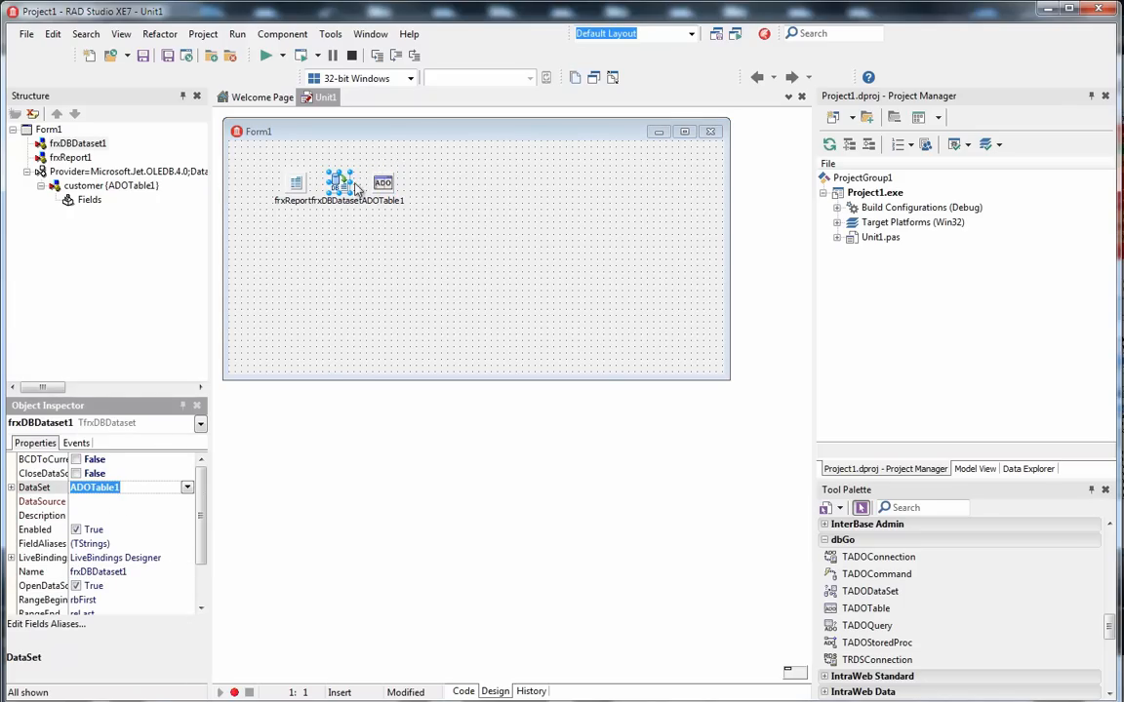
- Make the form slightly narrower and open frxReport1 in the report designer
{"action": "left_click", "coordinate": [298, 185]}
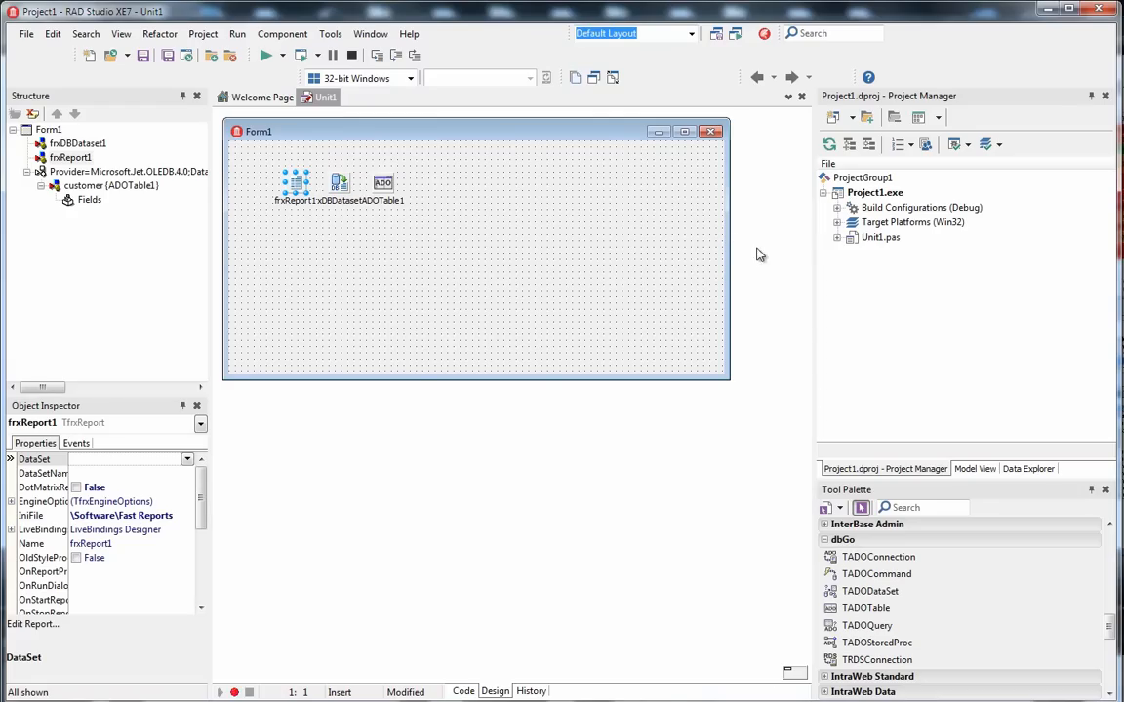
{"action": "left_click_drag", "start_coordinate": [727, 236], "coordinate": [704, 233]}
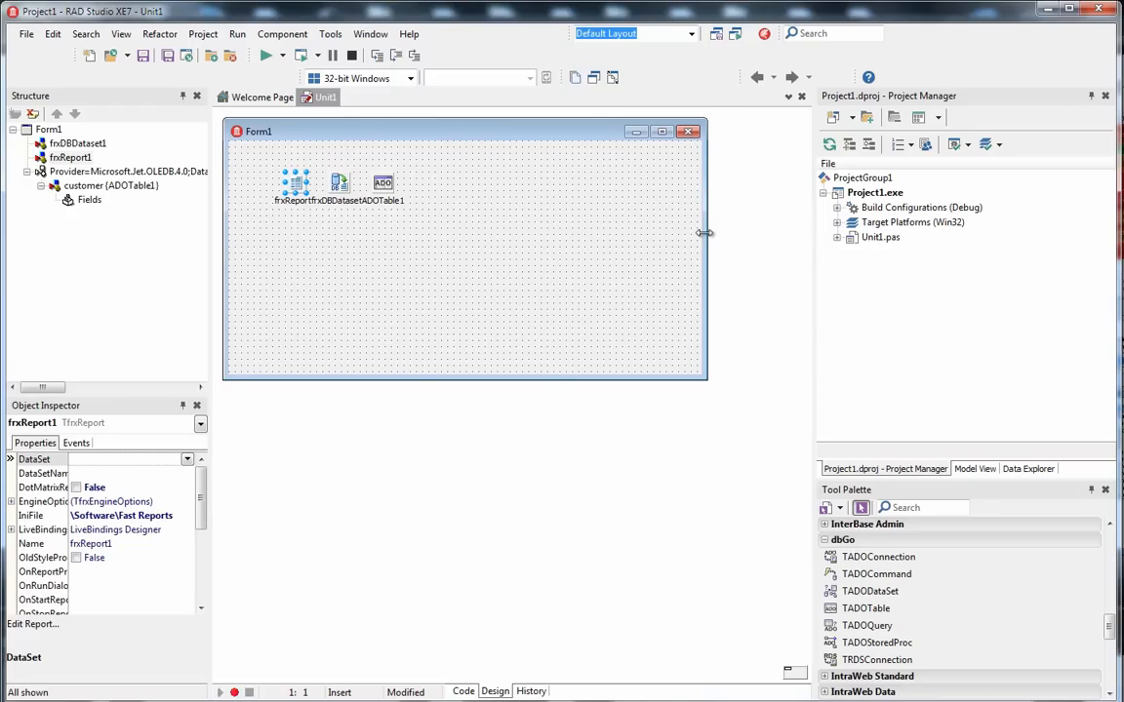
{"action": "double_click", "coordinate": [298, 186]}
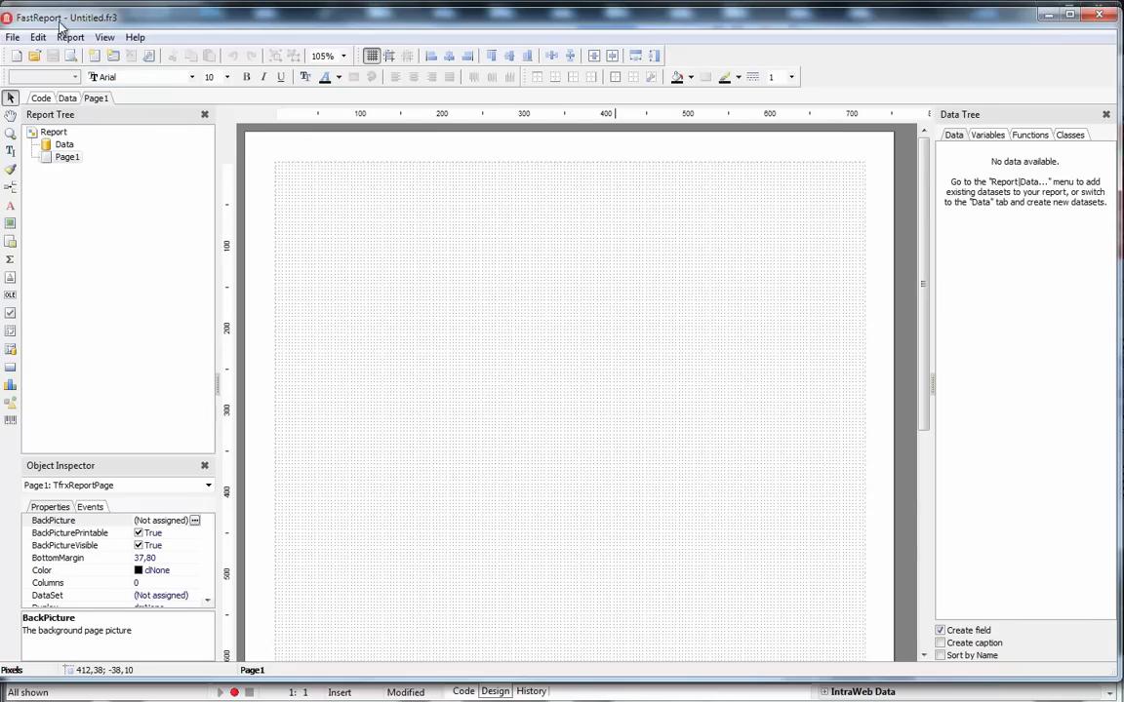
- Start a new report with the Standard Report Wizard and use frxDBDataset1 as its dataset
{"action": "left_click", "coordinate": [15, 35]}
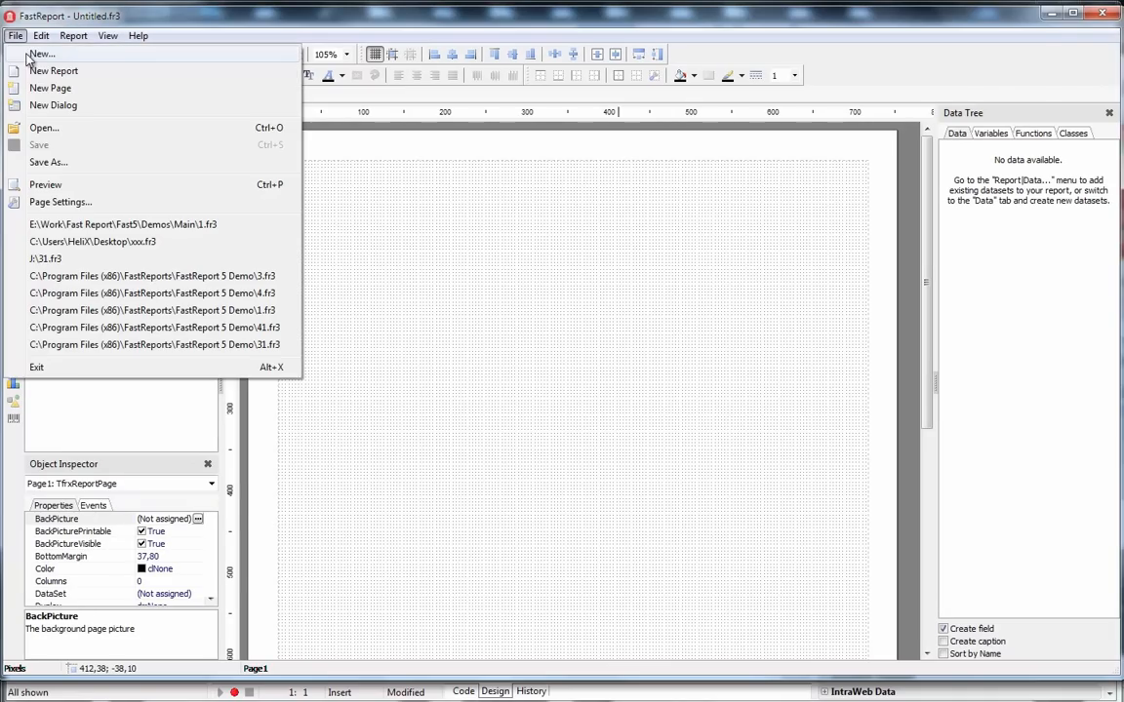
{"action": "left_click", "coordinate": [94, 56]}
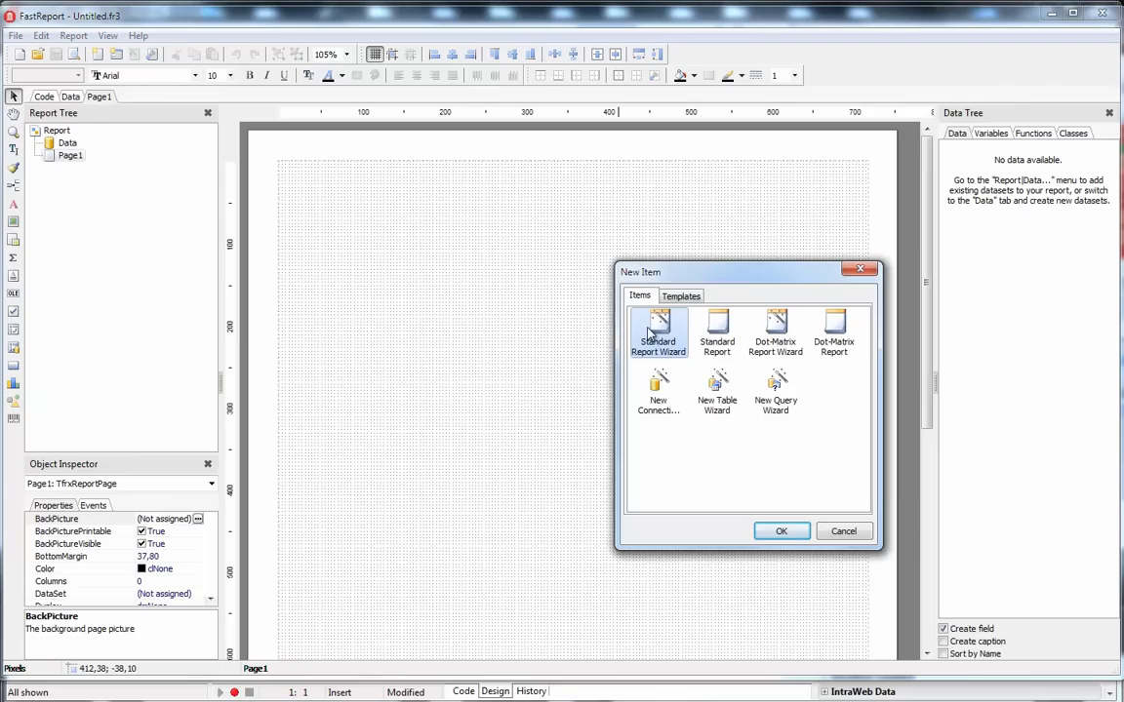
{"action": "double_click", "coordinate": [659, 347]}
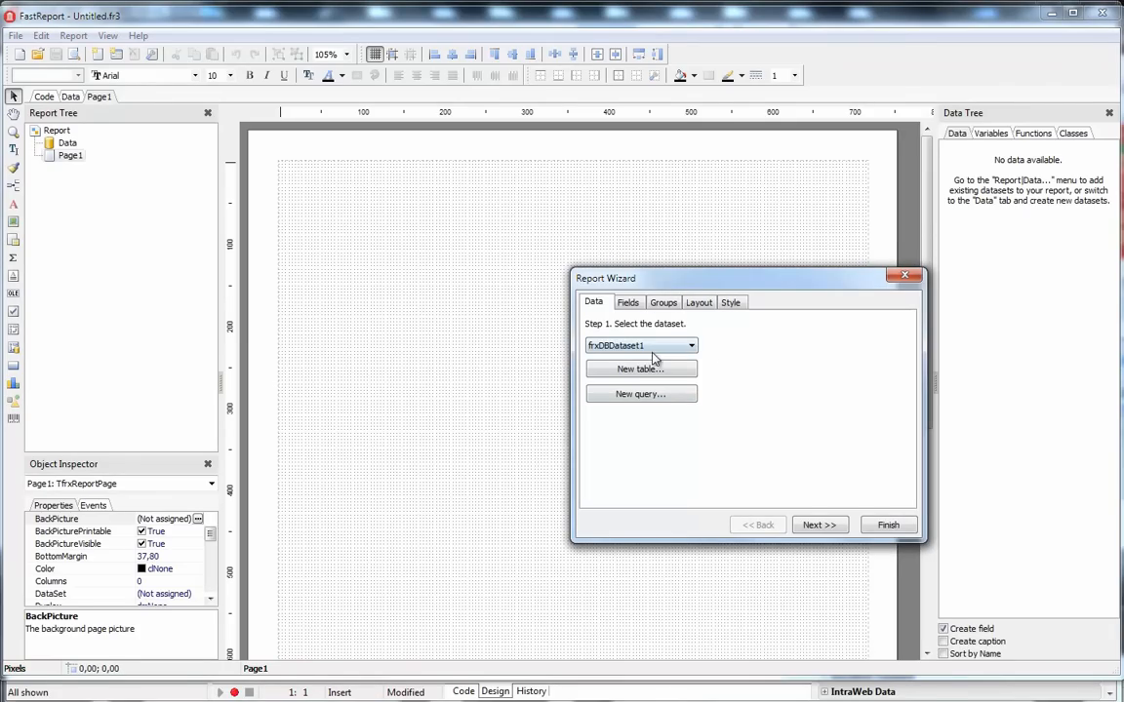
{"action": "left_click", "coordinate": [659, 357]}
{"action": "left_click", "coordinate": [664, 356]}
{"action": "left_click", "coordinate": [817, 524]}
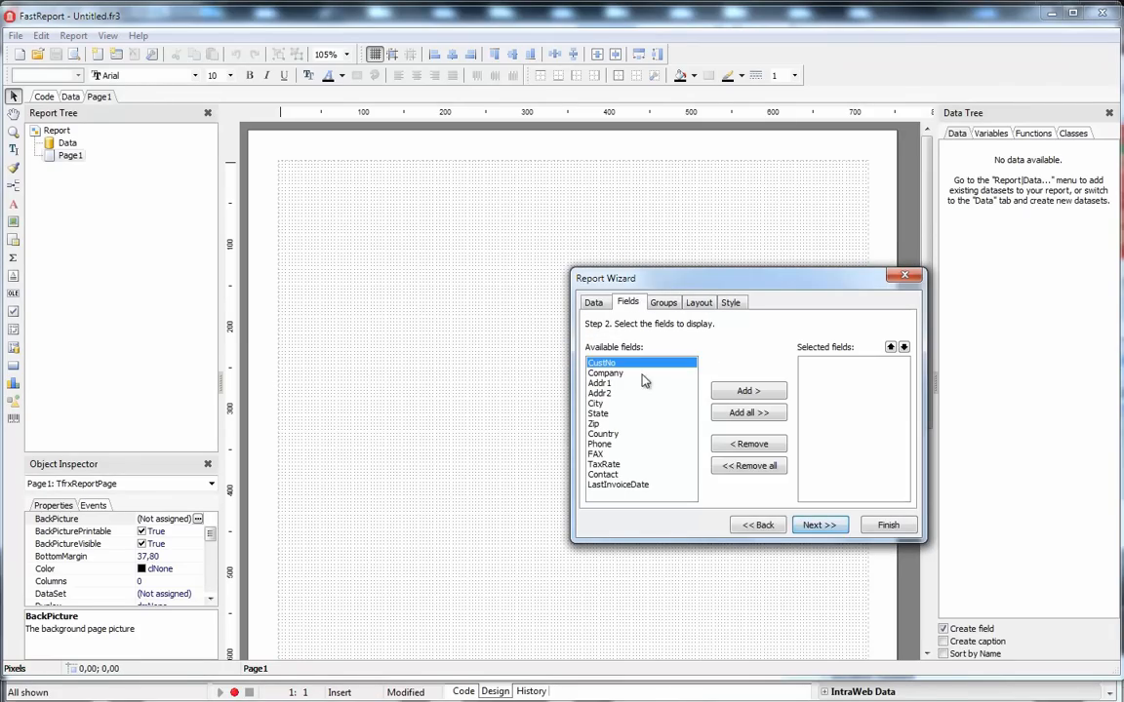
- Add the fields Company, Addr1, Addr2, City, State and Zip to the report and continue to the grouping step
{"action": "left_click", "coordinate": [605, 373]}
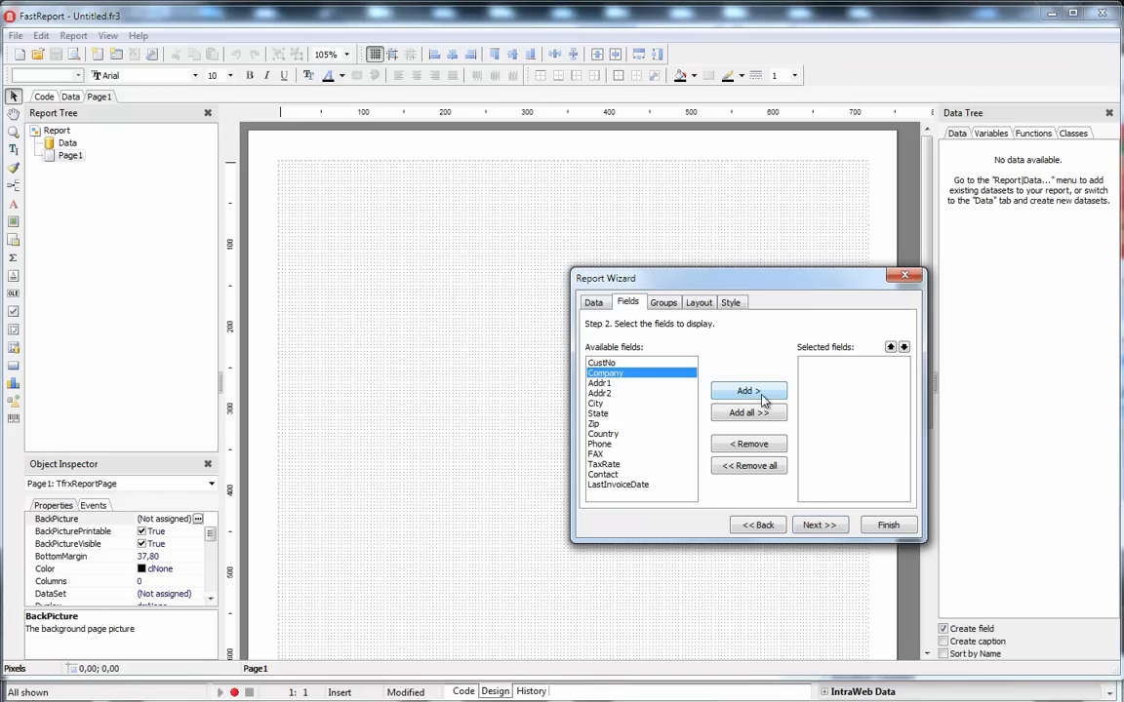
{"action": "left_click", "coordinate": [748, 391]}
{"action": "left_click", "coordinate": [757, 394]}
{"action": "left_click", "coordinate": [757, 394]}
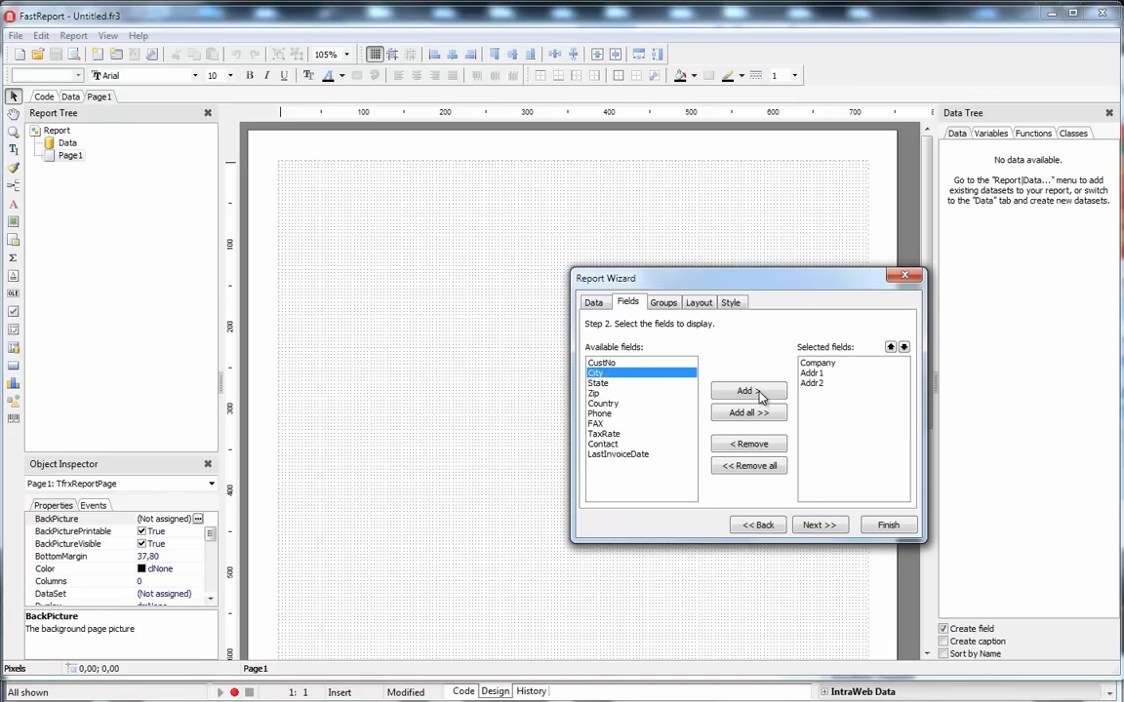
{"action": "left_click", "coordinate": [758, 395]}
{"action": "left_click", "coordinate": [760, 396]}
{"action": "left_click", "coordinate": [759, 396]}
{"action": "left_click", "coordinate": [818, 524]}
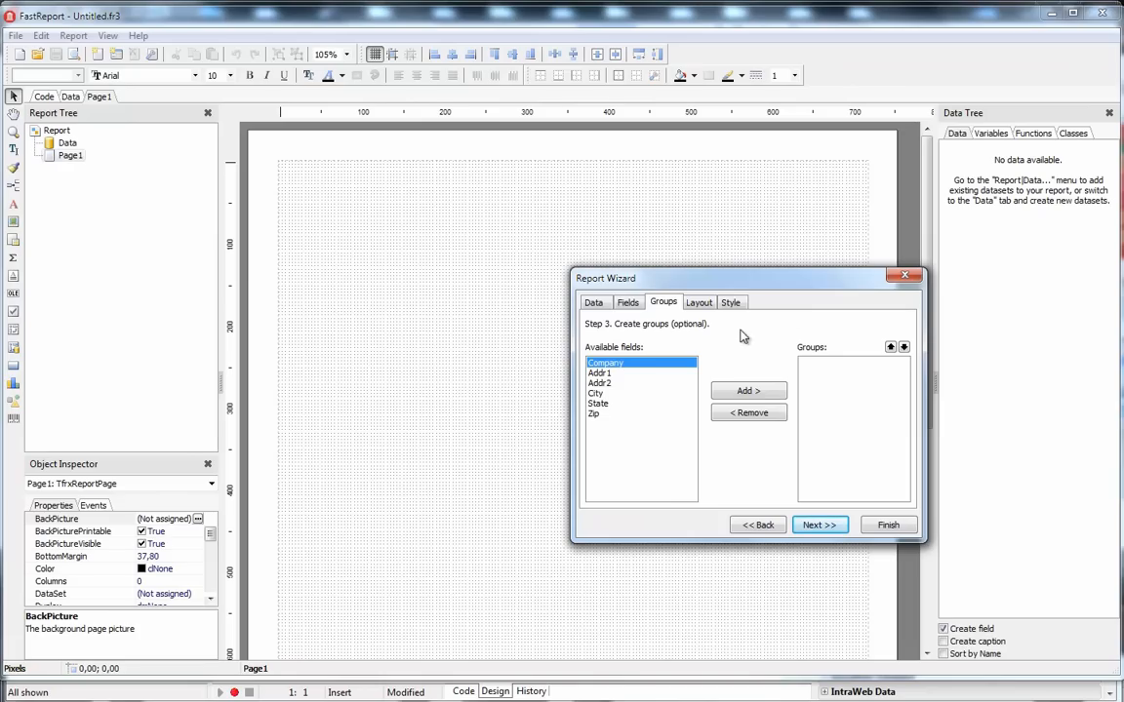
- Add Company as a report group and take it out of the groups again
{"action": "left_click", "coordinate": [747, 391]}
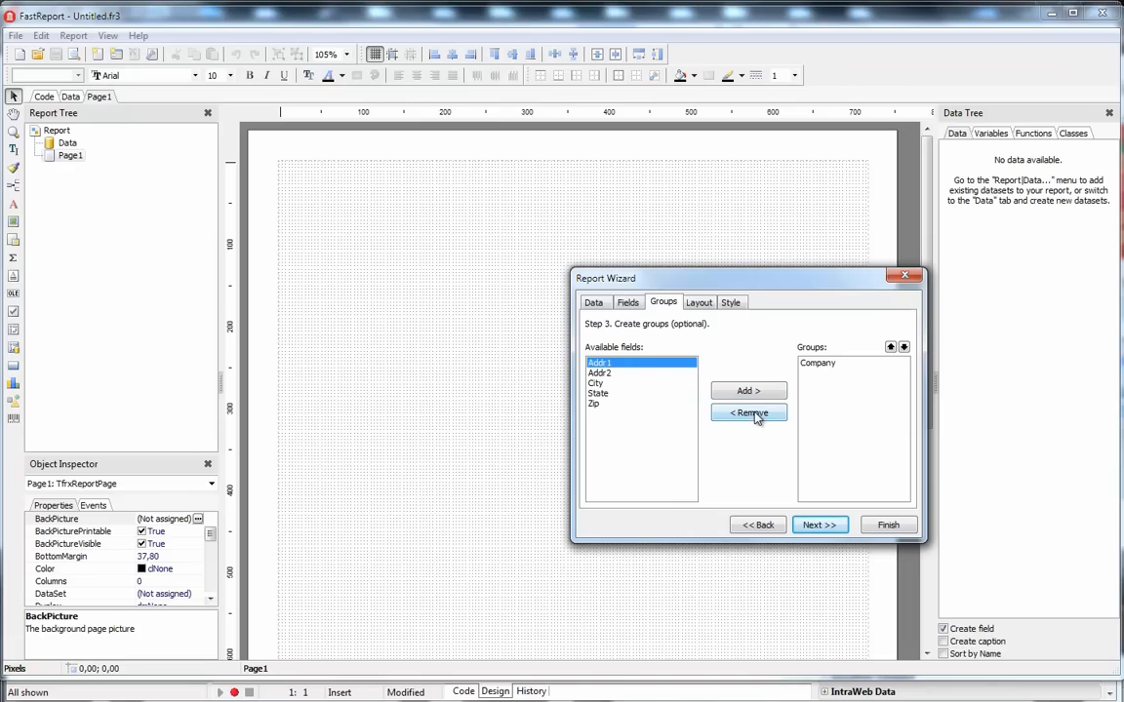
{"action": "left_click", "coordinate": [833, 364]}
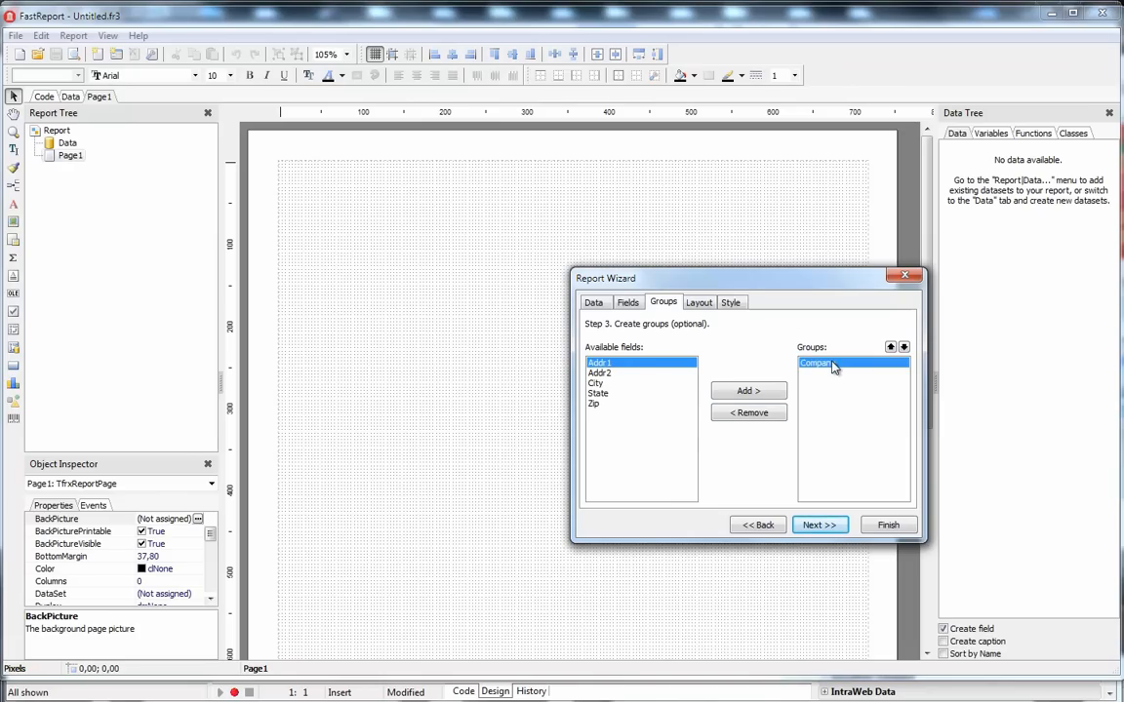
{"action": "left_click", "coordinate": [756, 416]}
- Go past the layout step with its default options and choose the FastReport style for the report
{"action": "left_click", "coordinate": [699, 302]}
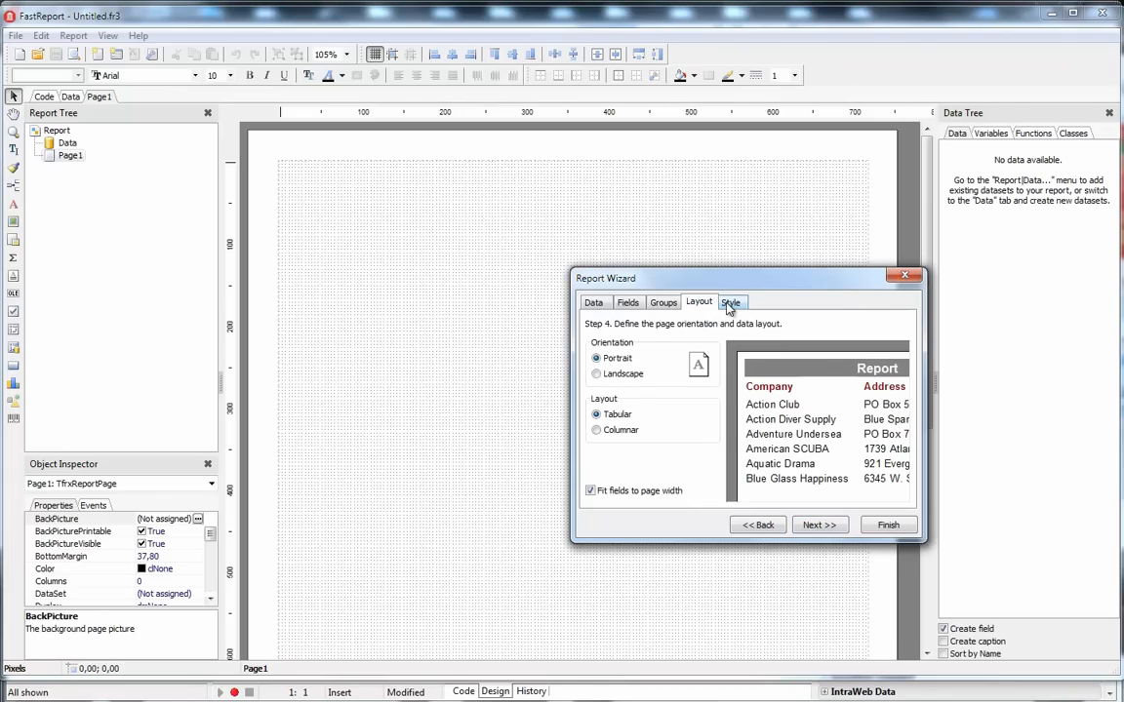
{"action": "left_click", "coordinate": [728, 304]}
{"action": "left_click", "coordinate": [610, 358]}
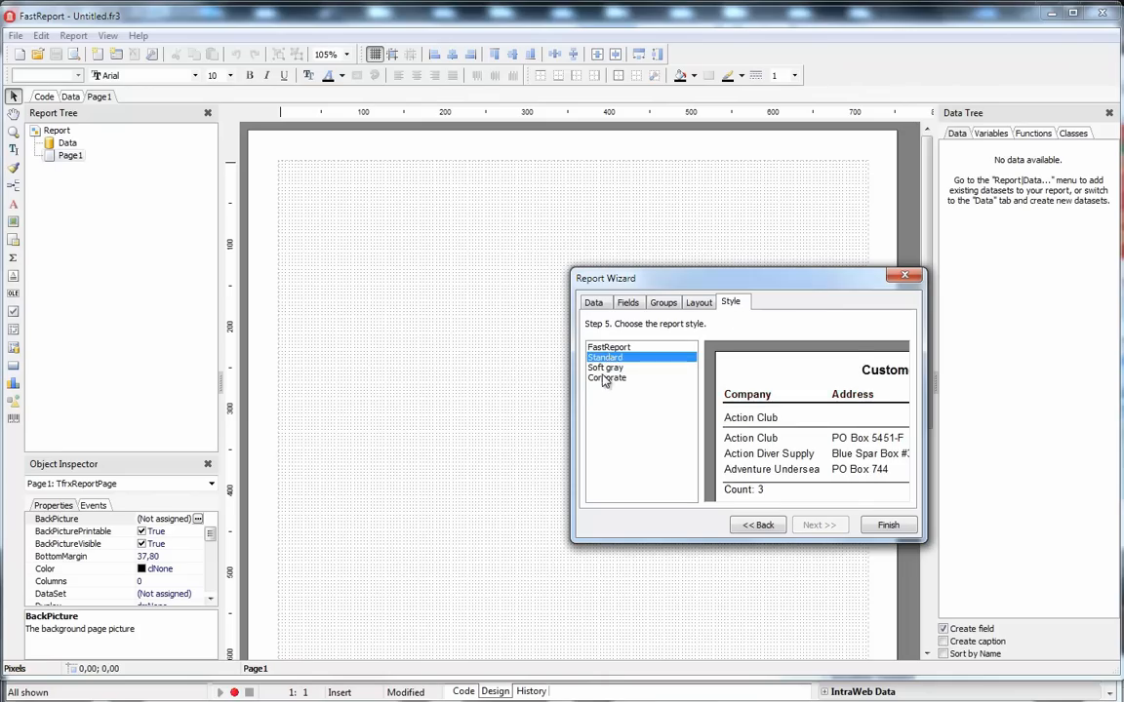
{"action": "left_click", "coordinate": [606, 380]}
{"action": "key", "text": "Up"}
{"action": "key", "text": "Up"}
{"action": "key", "text": "Up"}
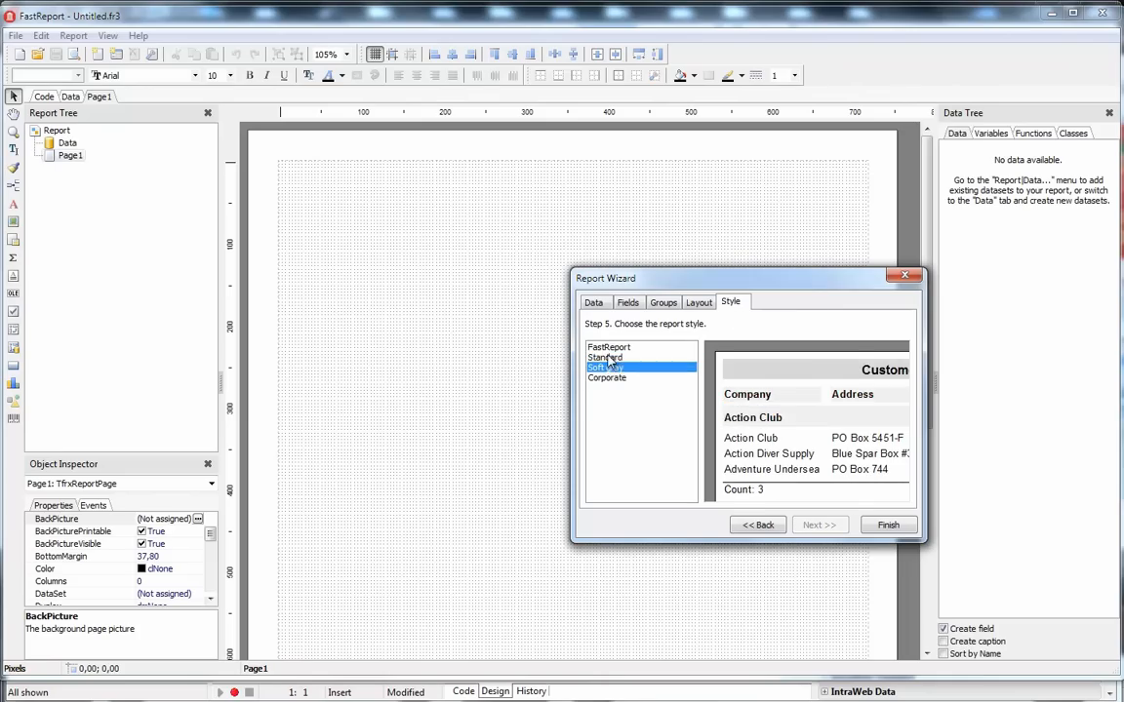
- Finish the report wizard and preview the generated report
{"action": "left_click", "coordinate": [887, 526]}
{"action": "left_click", "coordinate": [74, 56]}
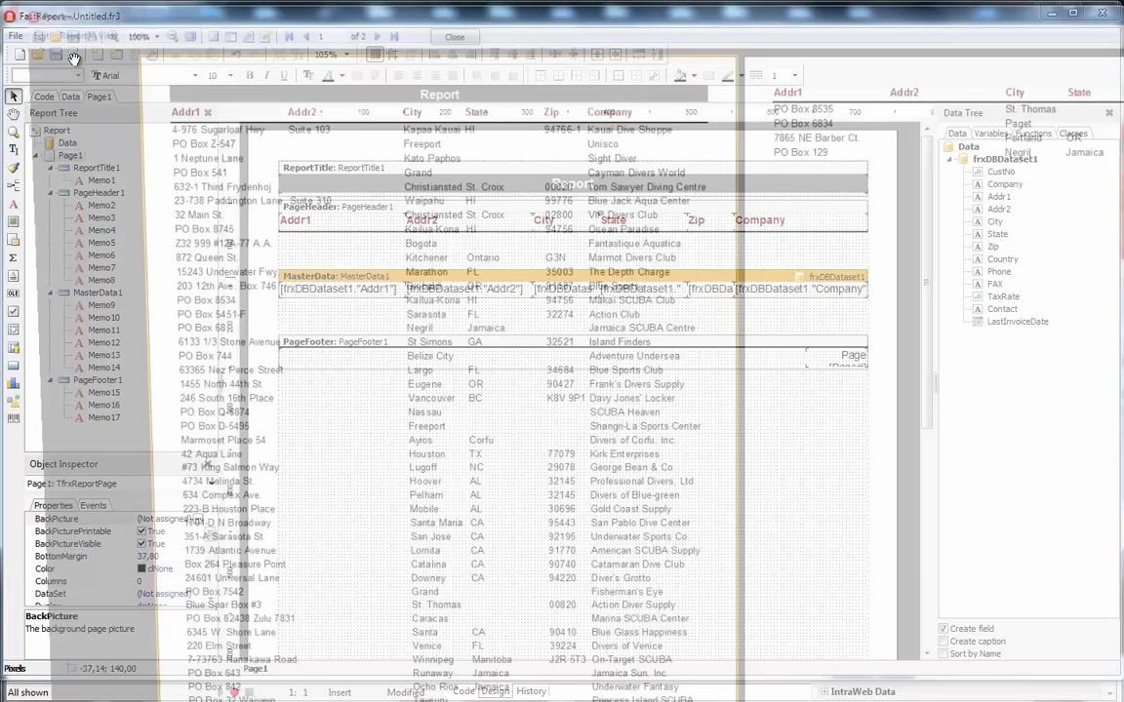
- Look through the preview of the generated report, shrink and reposition its window, and return to the report designer
{"action": "scroll", "coordinate": [429, 171], "scroll_direction": "down", "scroll_amount": 5}
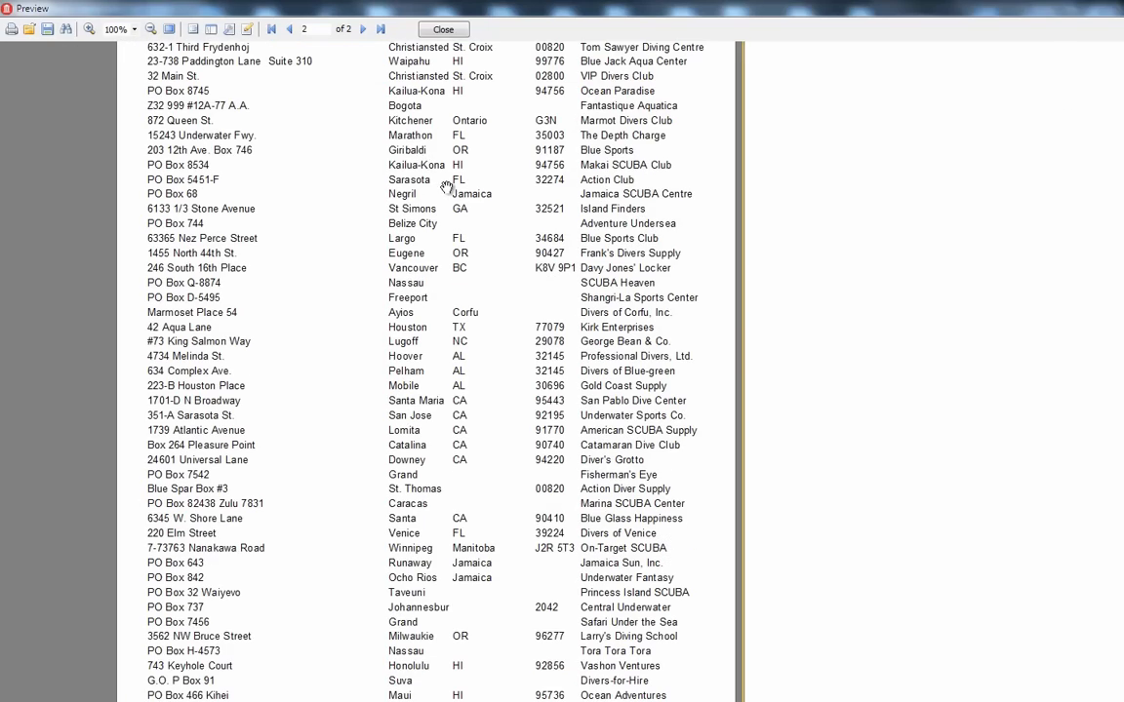
{"action": "scroll", "coordinate": [446, 186], "scroll_direction": "up", "scroll_amount": 1}
{"action": "double_click", "coordinate": [612, 7]}
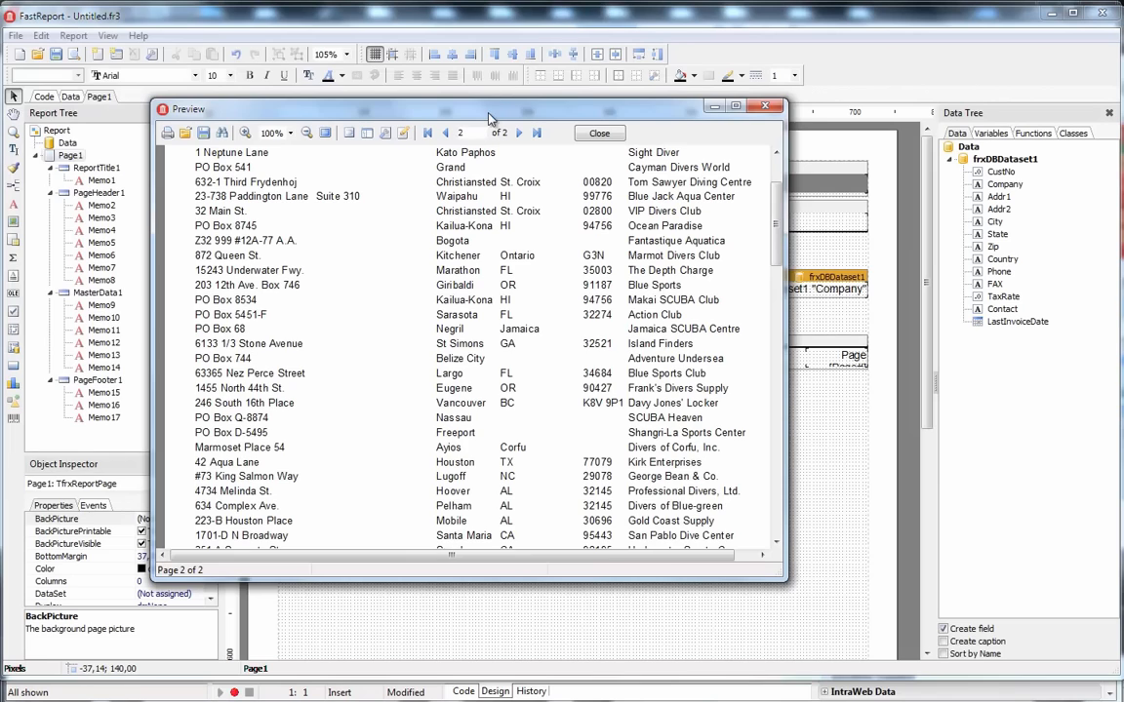
{"action": "left_click_drag", "start_coordinate": [439, 104], "coordinate": [269, 5]}
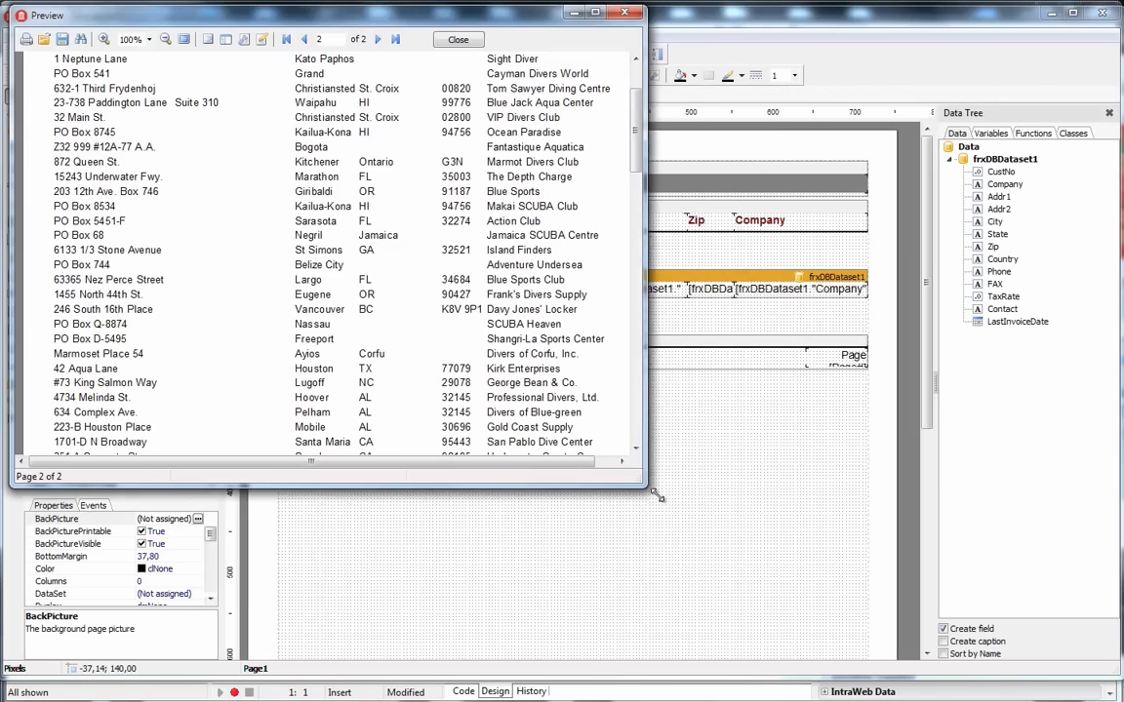
{"action": "left_click", "coordinate": [596, 12]}
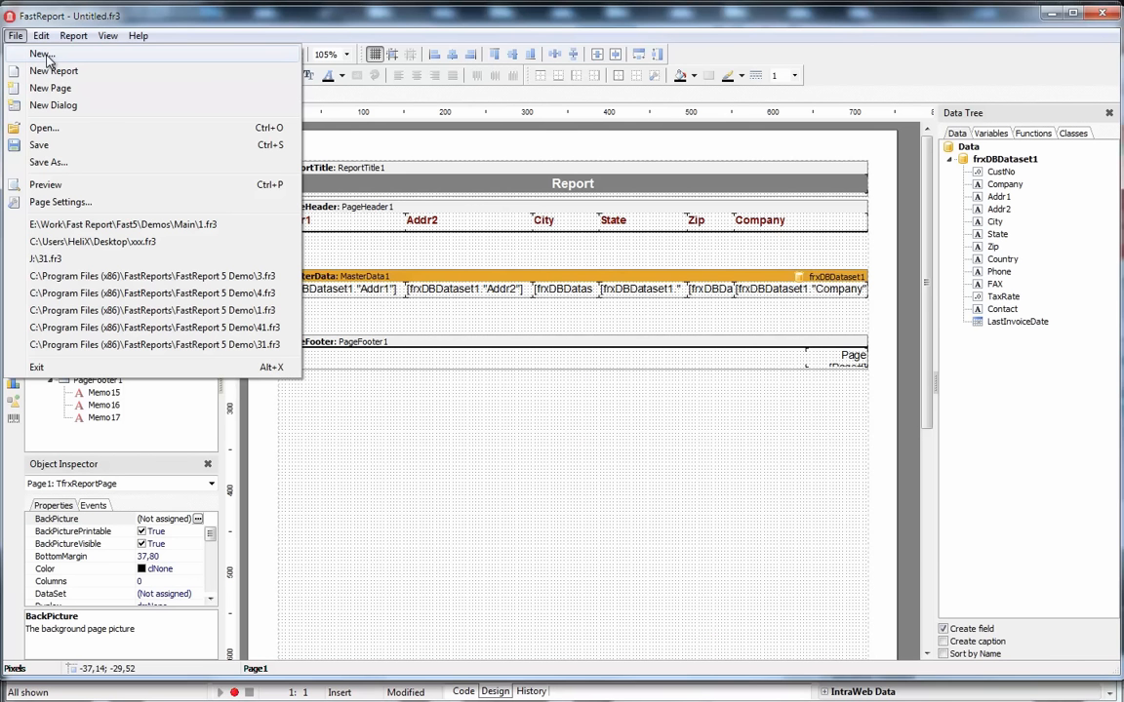
- Create a new blank standard report and enable the frxDBDataset1 dataset for it
{"action": "left_click", "coordinate": [41, 53]}
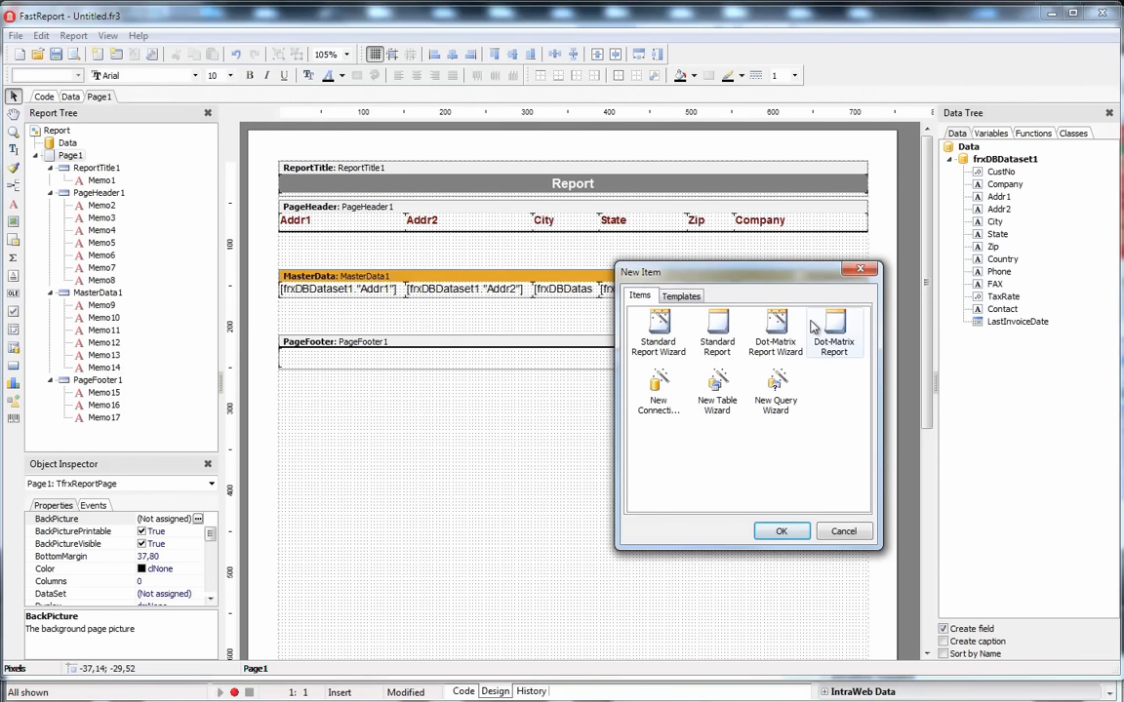
{"action": "double_click", "coordinate": [716, 326]}
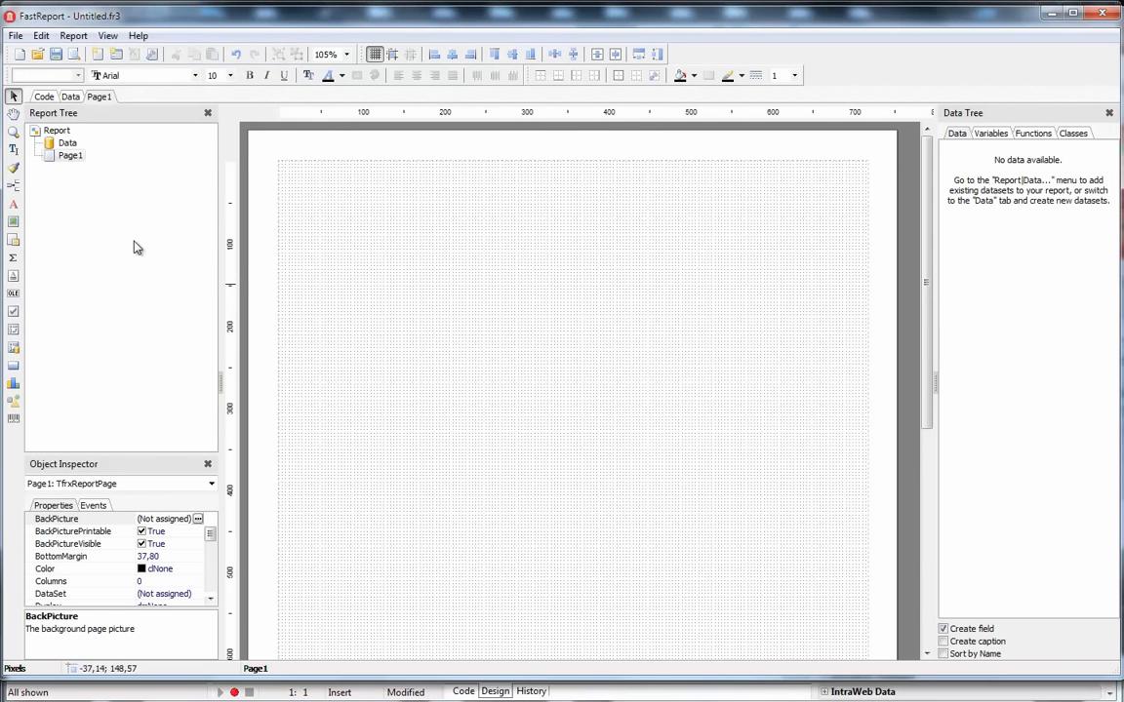
{"action": "left_click", "coordinate": [80, 38]}
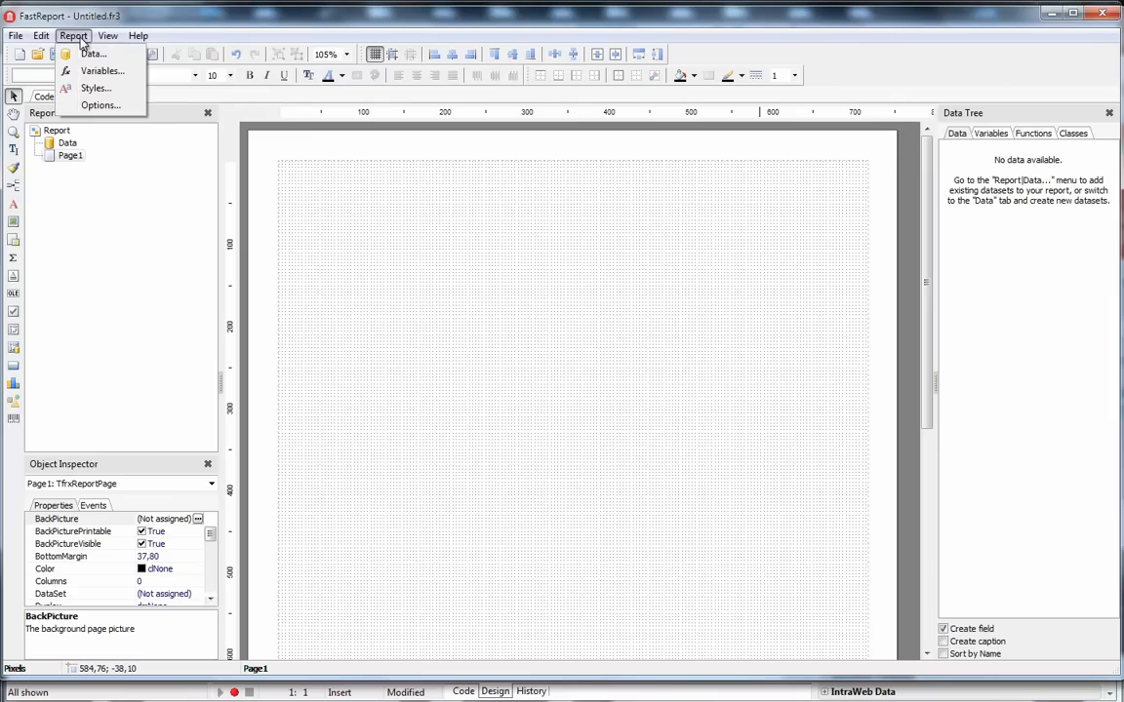
{"action": "left_click", "coordinate": [88, 55]}
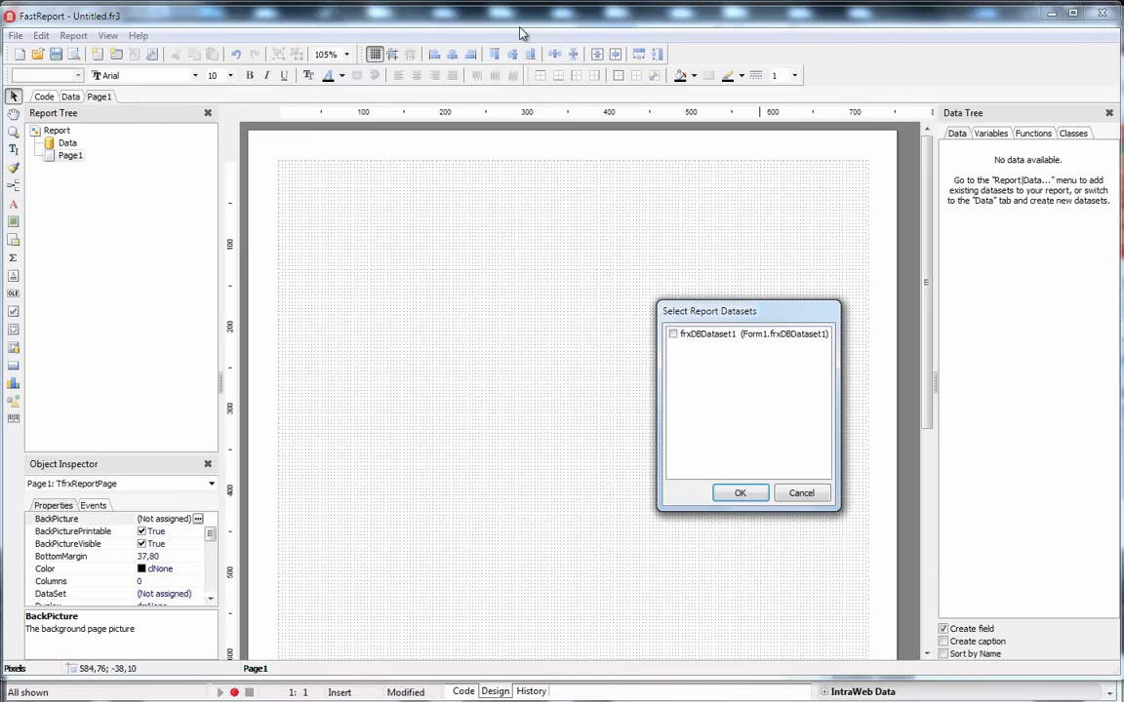
{"action": "left_click", "coordinate": [673, 334]}
{"action": "left_click", "coordinate": [740, 493]}
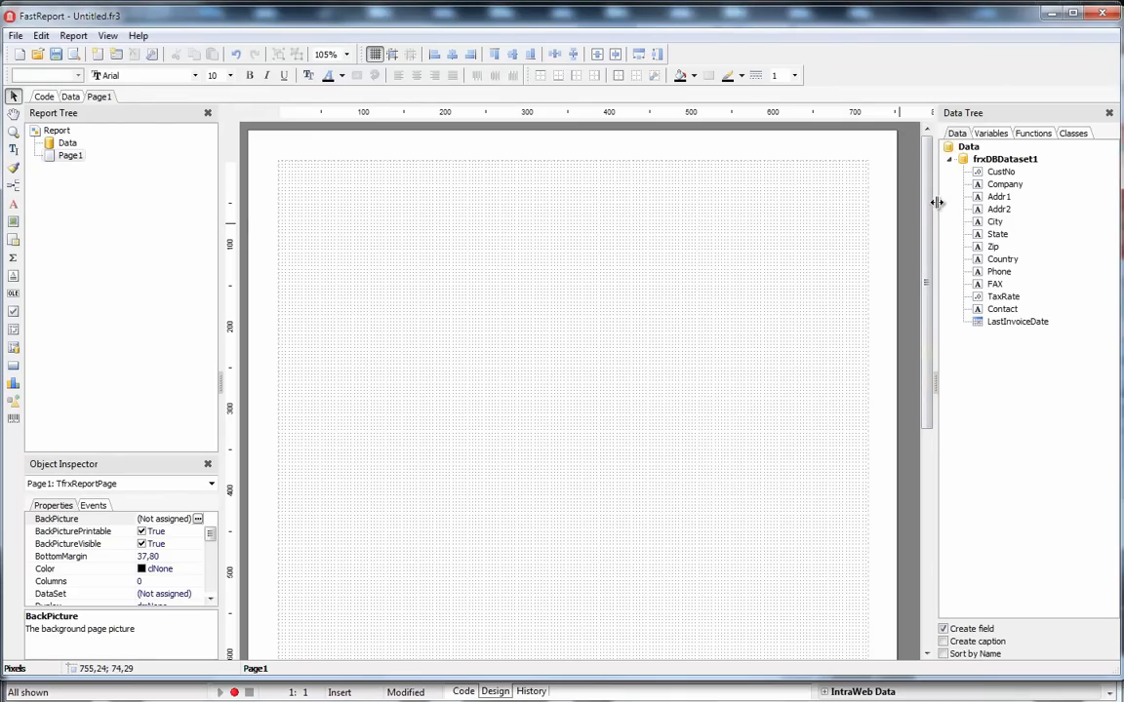
- Place the fields Company, Addr1, Addr2, City and State of frxDBDataset1 together on the empty report page
{"action": "left_click_drag", "start_coordinate": [936, 202], "coordinate": [912, 201]}
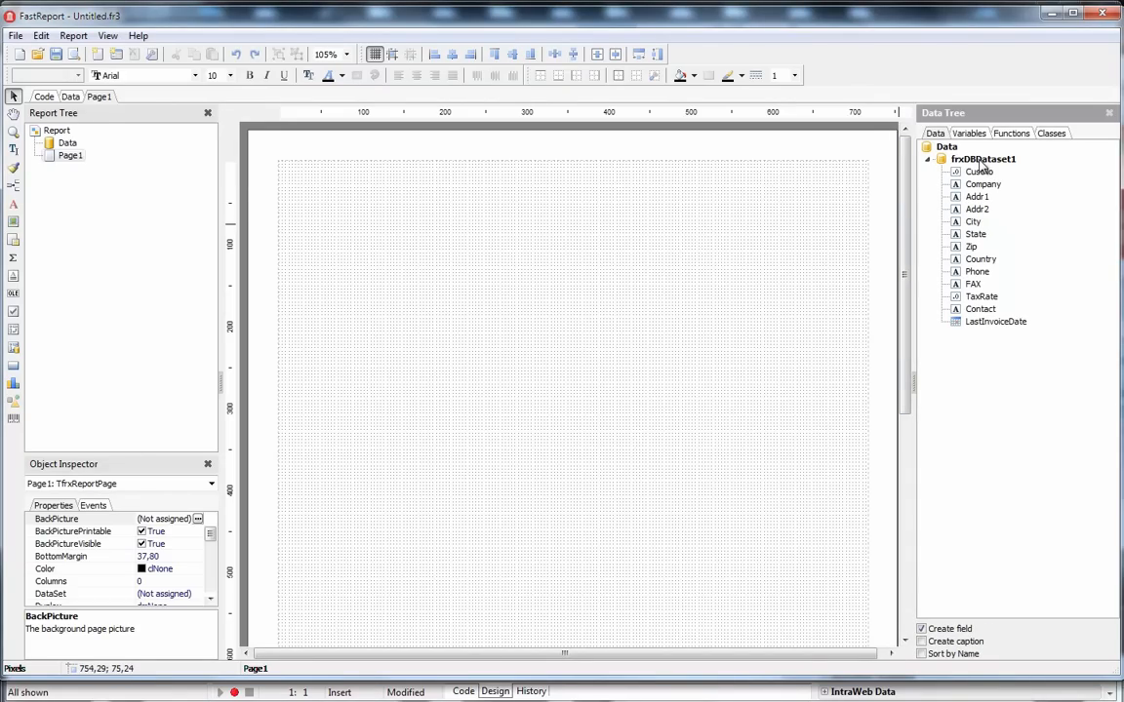
{"action": "left_click_drag", "start_coordinate": [980, 181], "coordinate": [980, 243]}
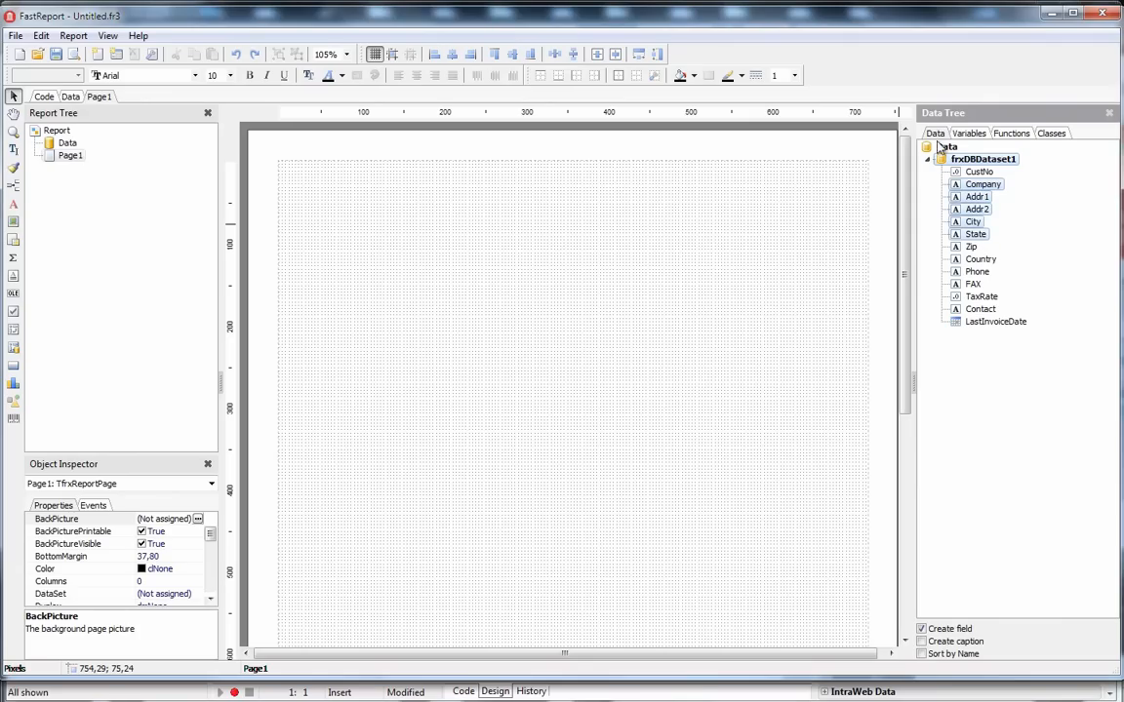
{"action": "left_click_drag", "start_coordinate": [978, 166], "coordinate": [306, 226]}
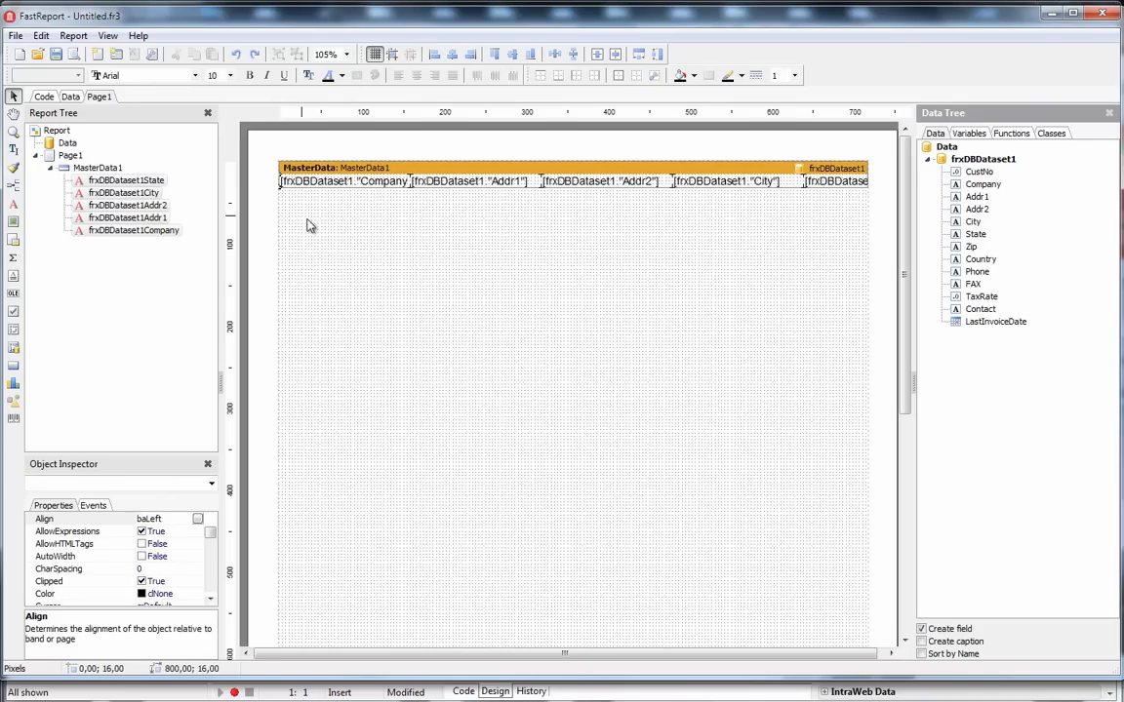
{"action": "left_click", "coordinate": [418, 337]}
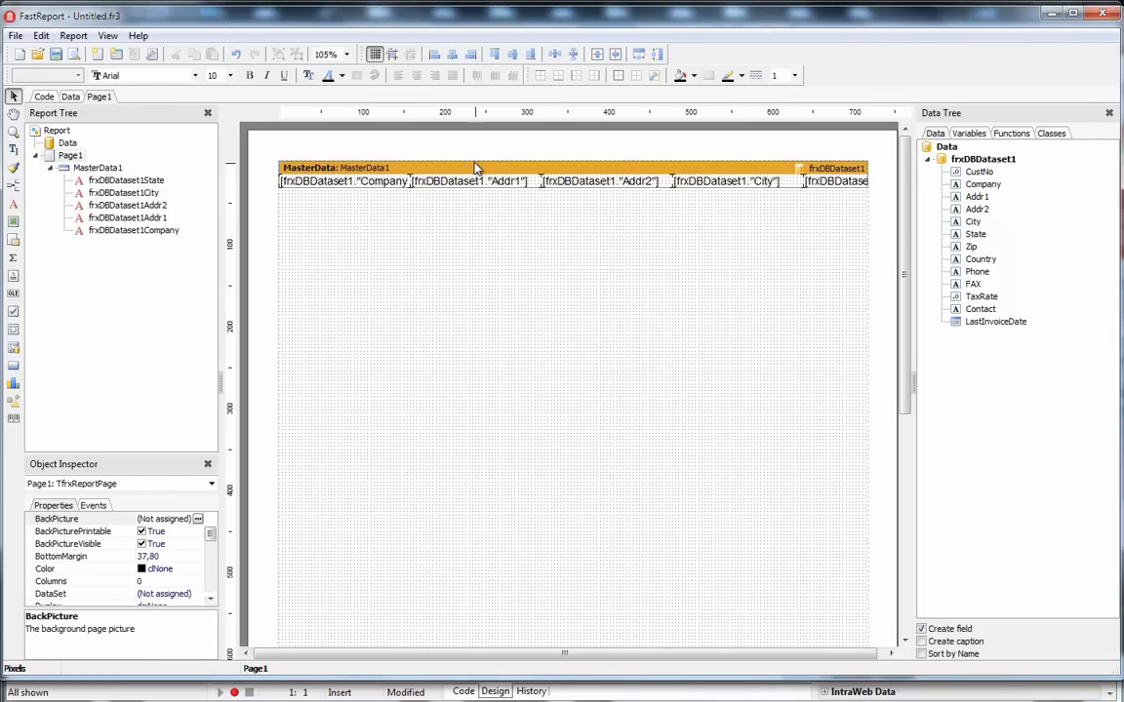
- Narrow the Company, Addr1 and Addr2 fields in the MasterData band
{"action": "left_click", "coordinate": [391, 184]}
{"action": "left_click_drag", "start_coordinate": [411, 182], "coordinate": [376, 183]}
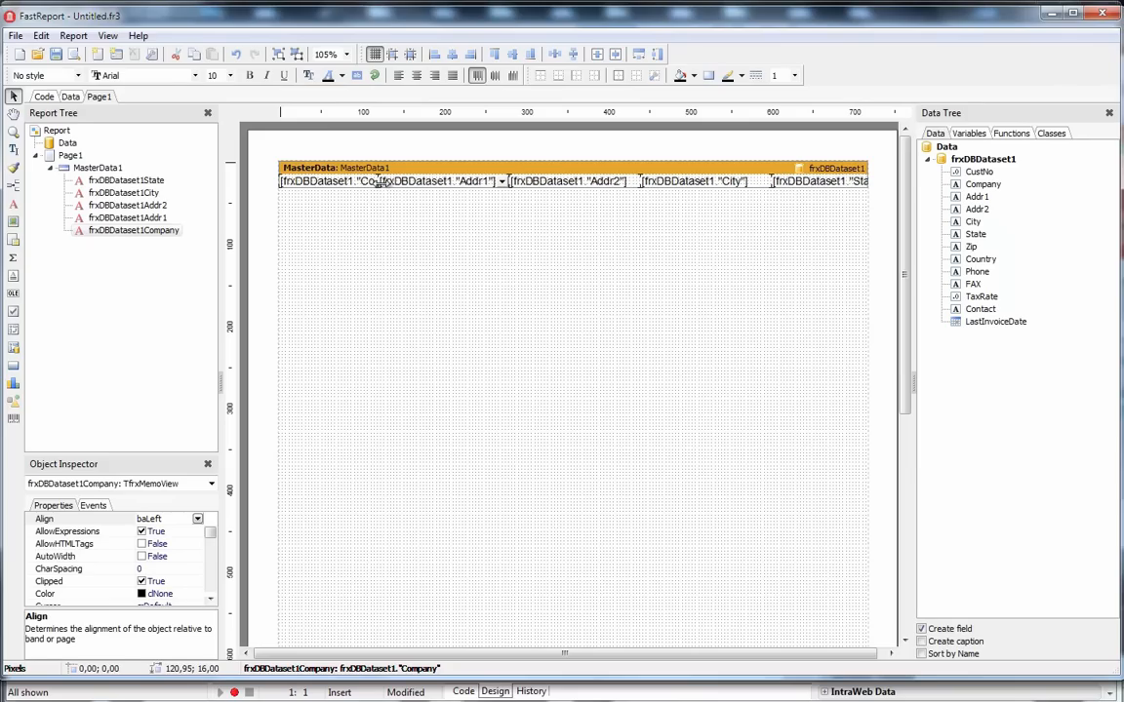
{"action": "left_click", "coordinate": [459, 183]}
{"action": "left_click_drag", "start_coordinate": [515, 183], "coordinate": [488, 182]}
- Preview the report and adjust the State and Company field widths so the row of fields spans the page width
{"action": "left_click", "coordinate": [75, 56]}
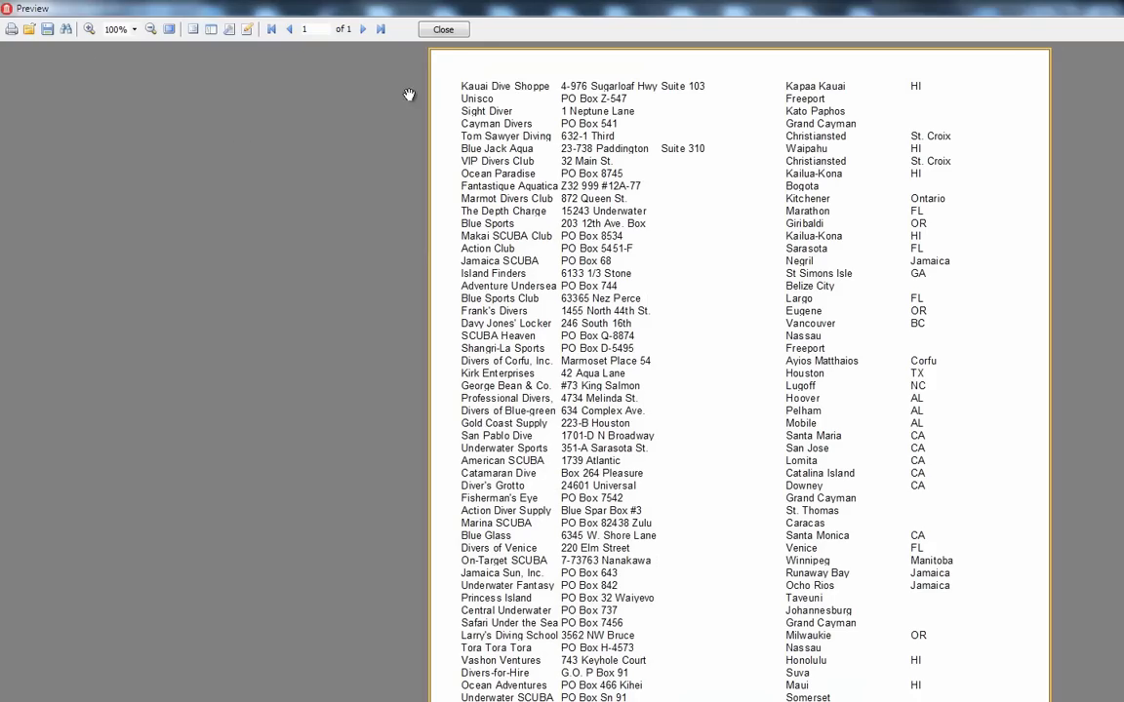
{"action": "left_click", "coordinate": [443, 31]}
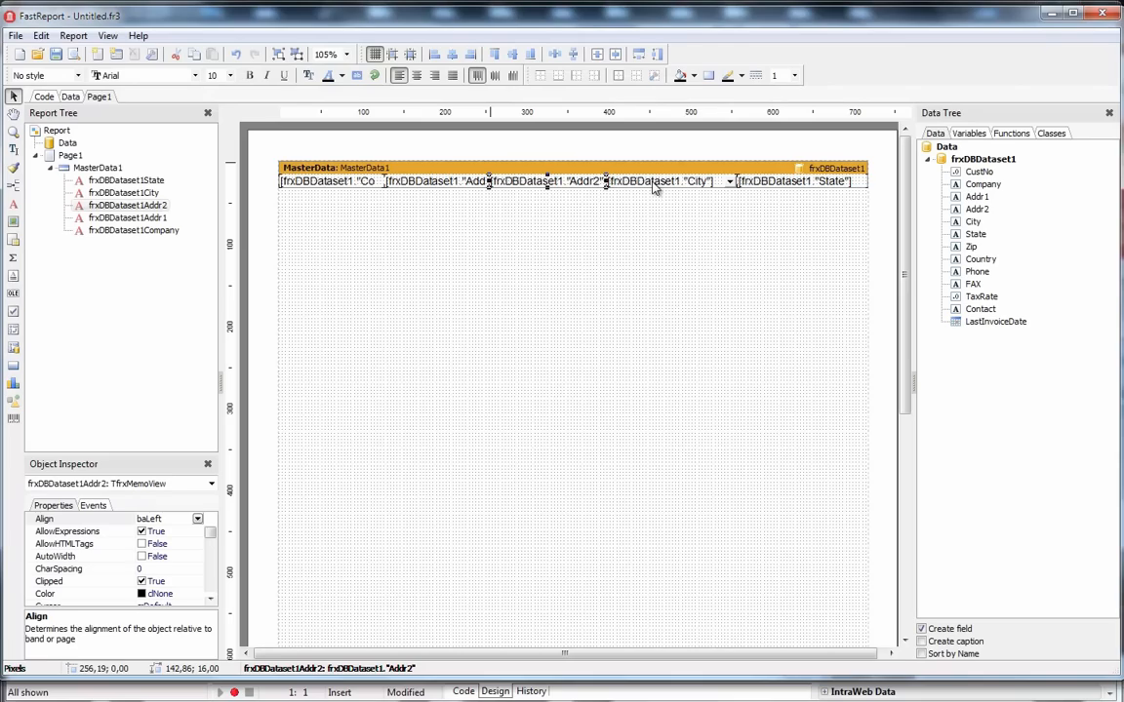
{"action": "left_click", "coordinate": [770, 181]}
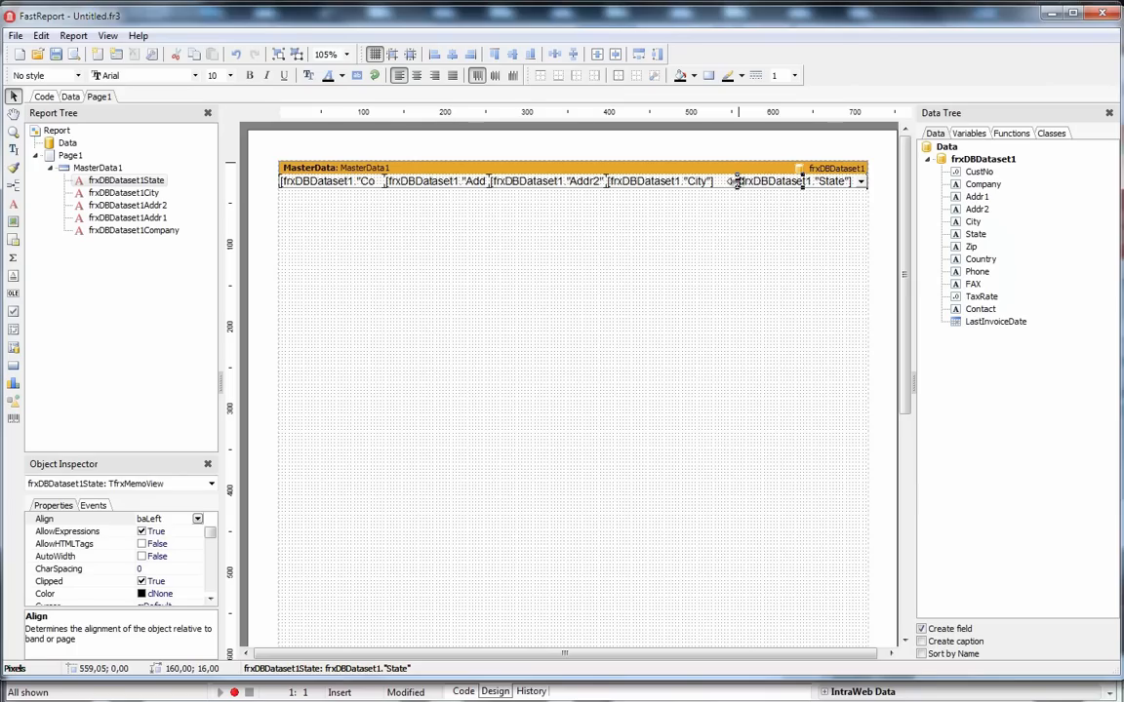
{"action": "left_click_drag", "start_coordinate": [737, 181], "coordinate": [748, 182]}
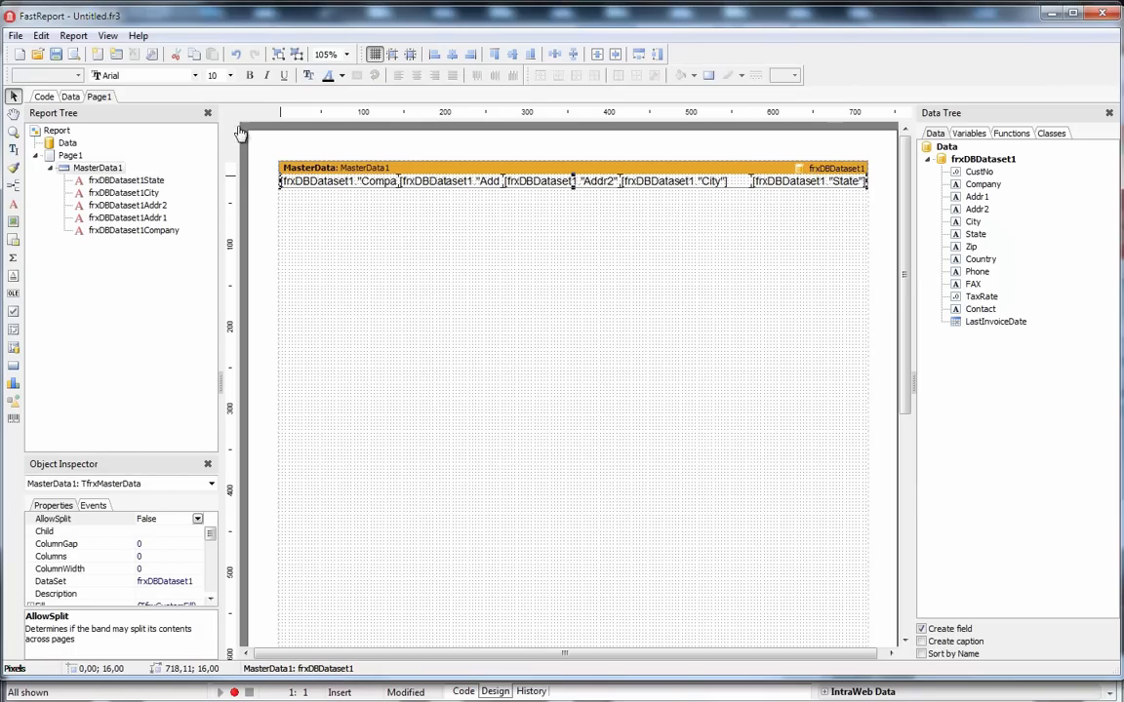
- Add a new style to the report in the Style Editor
{"action": "left_click", "coordinate": [58, 38]}
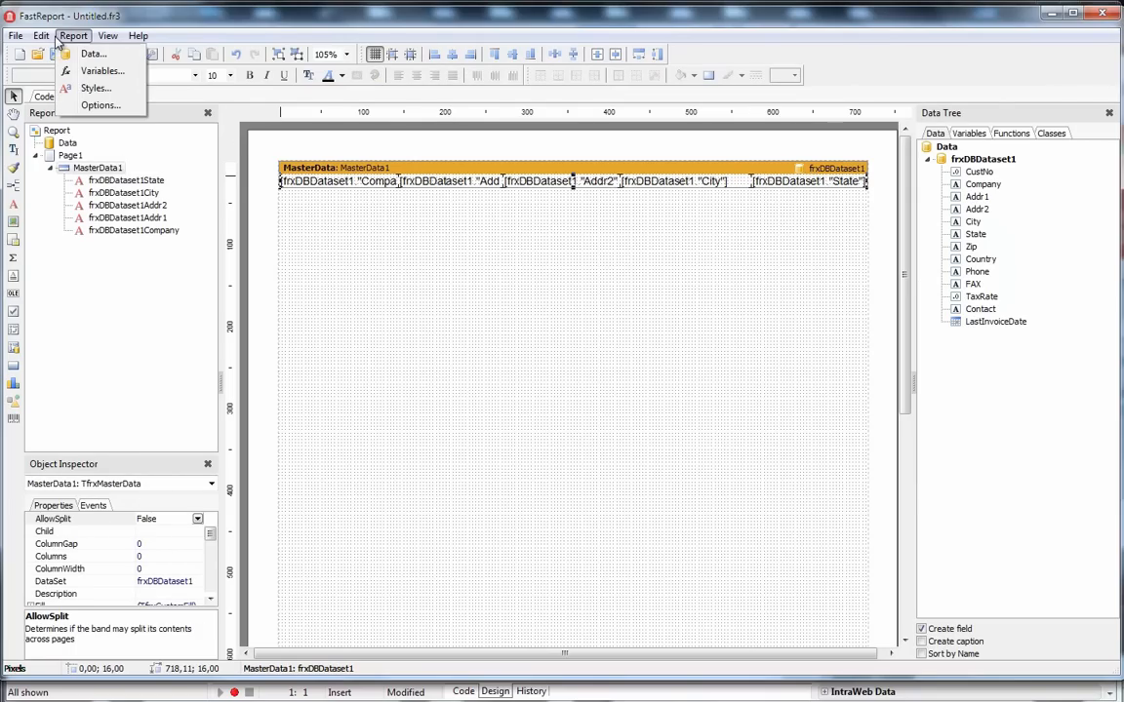
{"action": "left_click", "coordinate": [90, 89]}
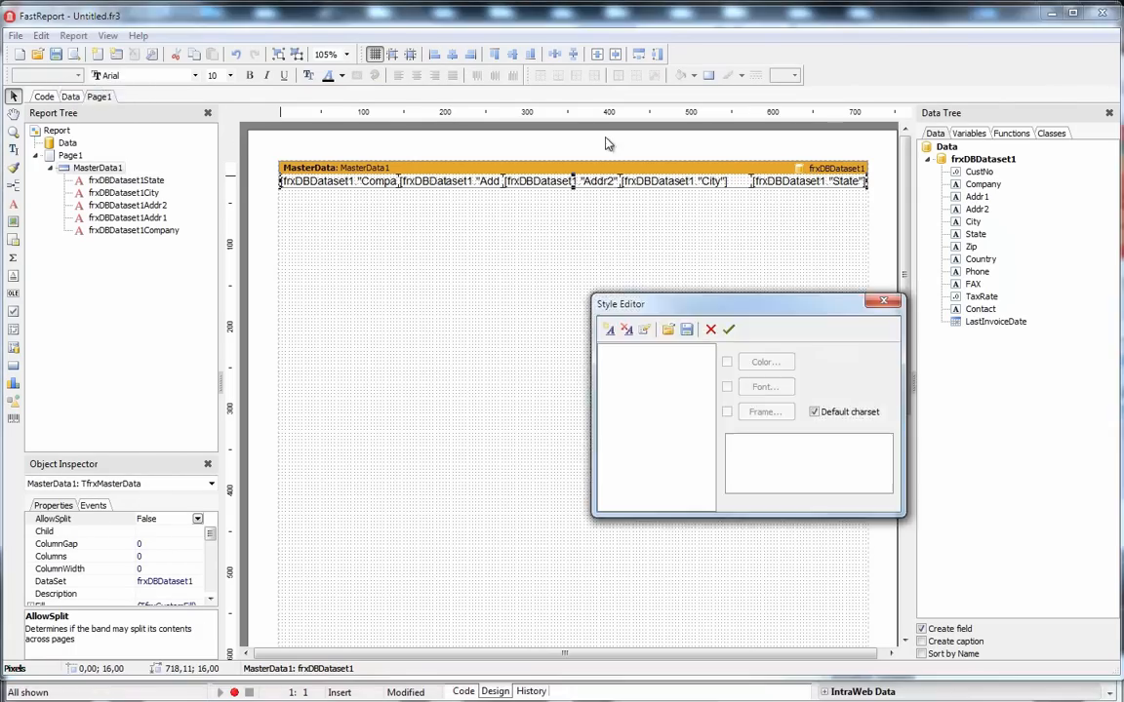
{"action": "left_click", "coordinate": [608, 331]}
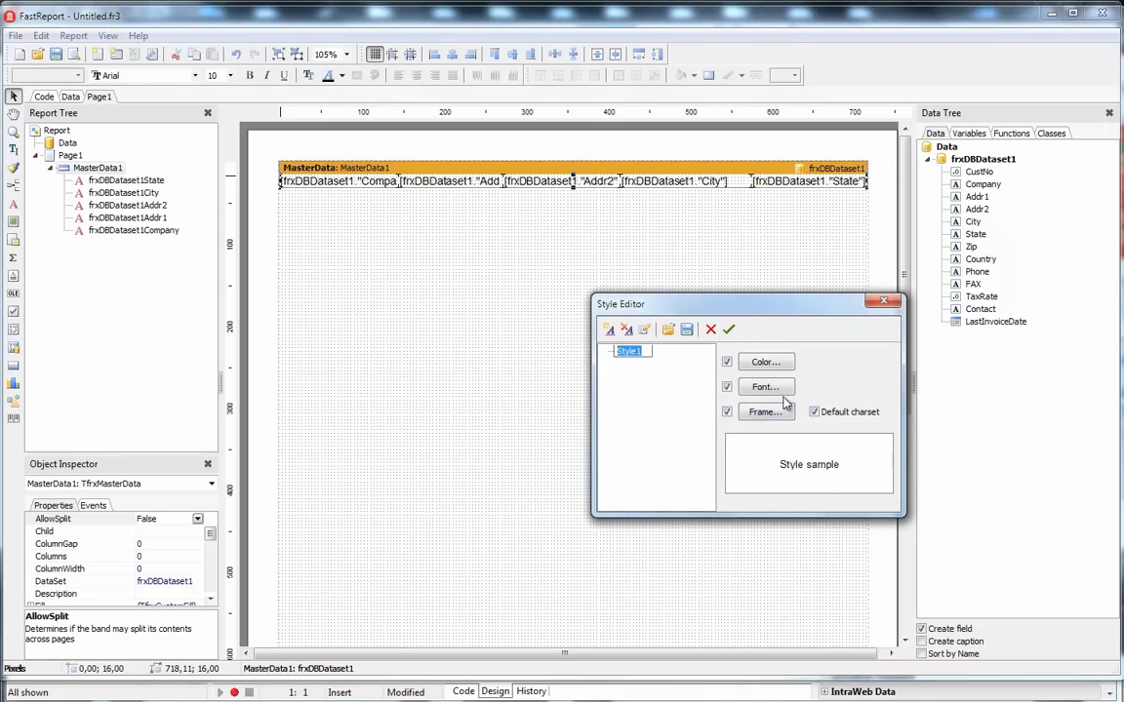
- Give the new style a horizontal gradient fill from white to pale cyan and frame lines on all sides
{"action": "left_click", "coordinate": [785, 368]}
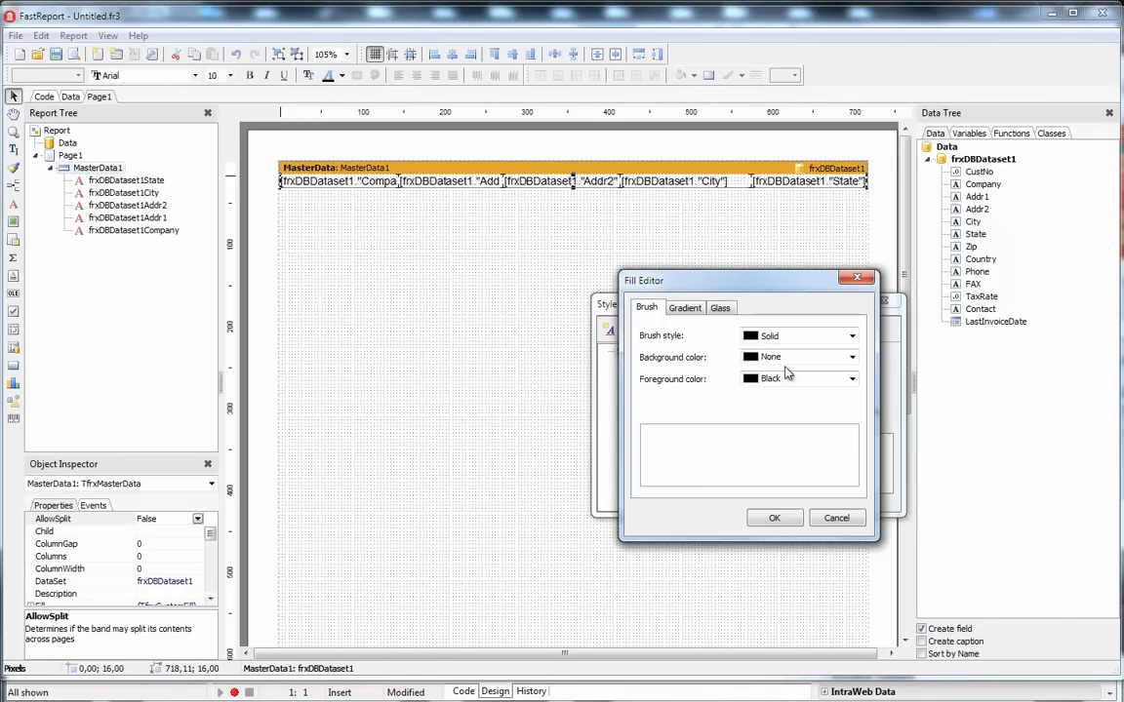
{"action": "left_click", "coordinate": [685, 307]}
{"action": "left_click", "coordinate": [720, 307]}
{"action": "left_click", "coordinate": [684, 307]}
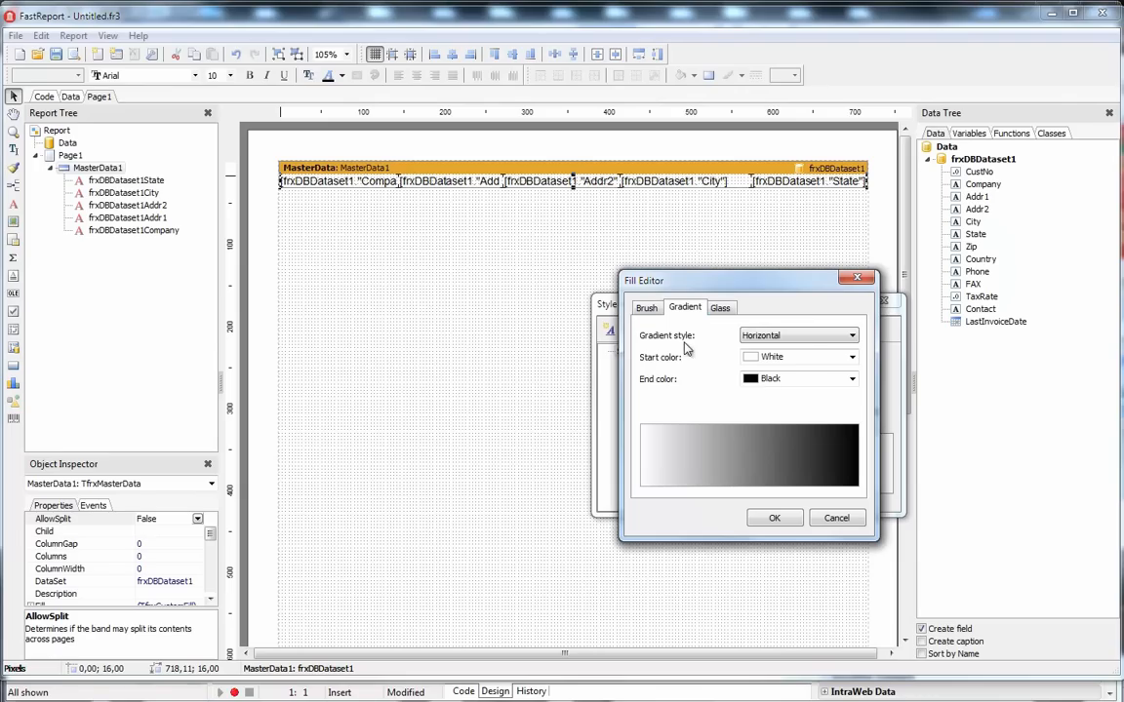
{"action": "left_click", "coordinate": [820, 379]}
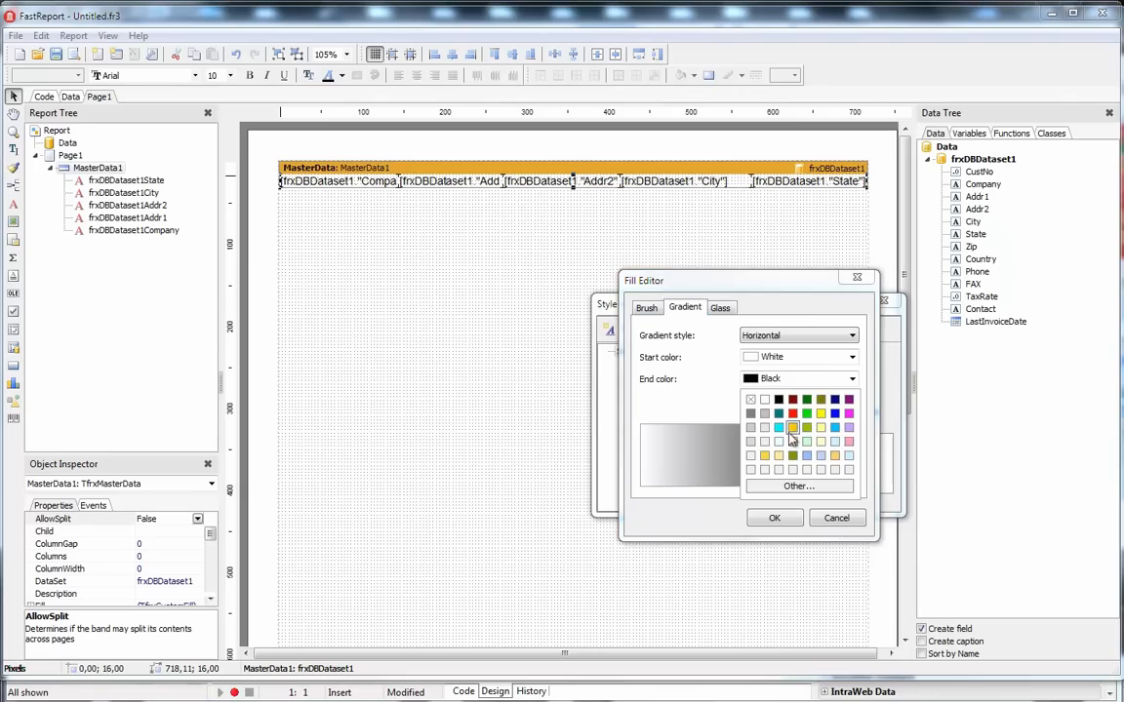
{"action": "left_click", "coordinate": [810, 429]}
{"action": "left_click", "coordinate": [775, 519]}
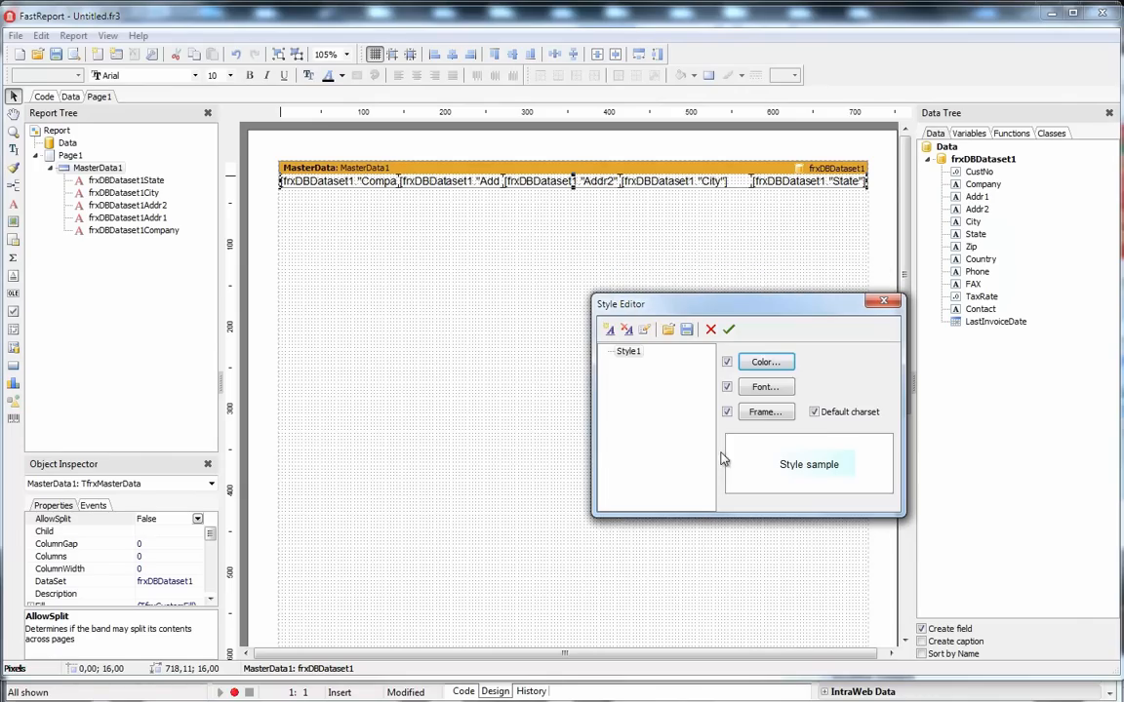
{"action": "left_click", "coordinate": [763, 413]}
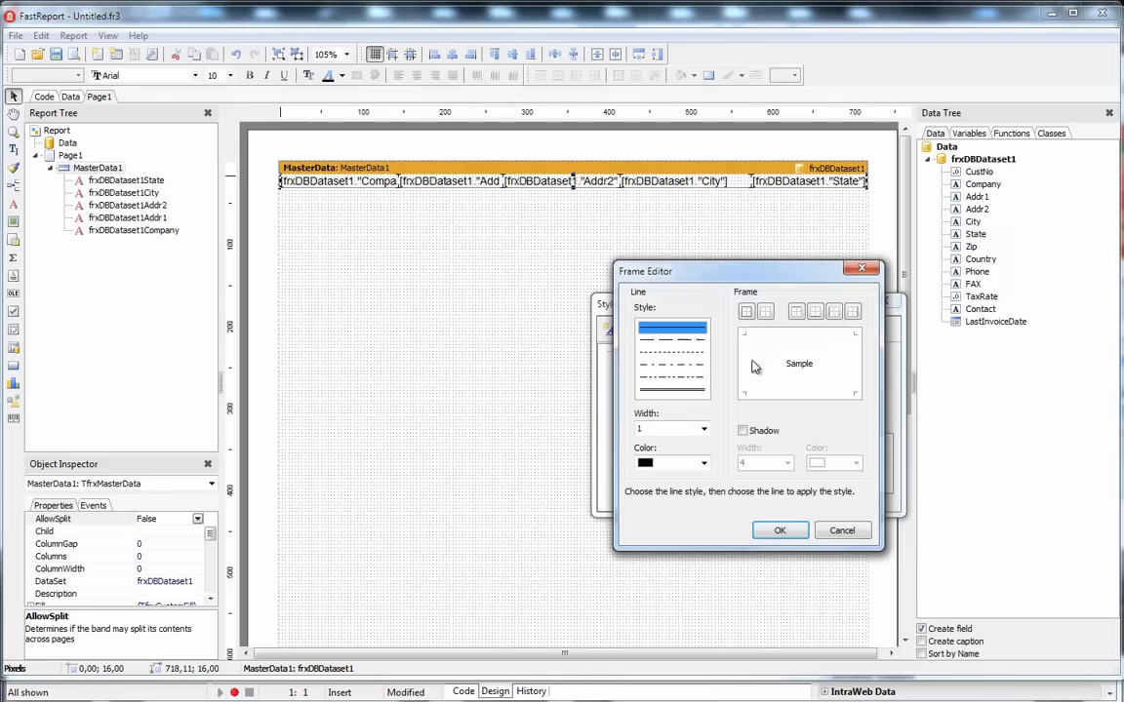
{"action": "left_click", "coordinate": [746, 311]}
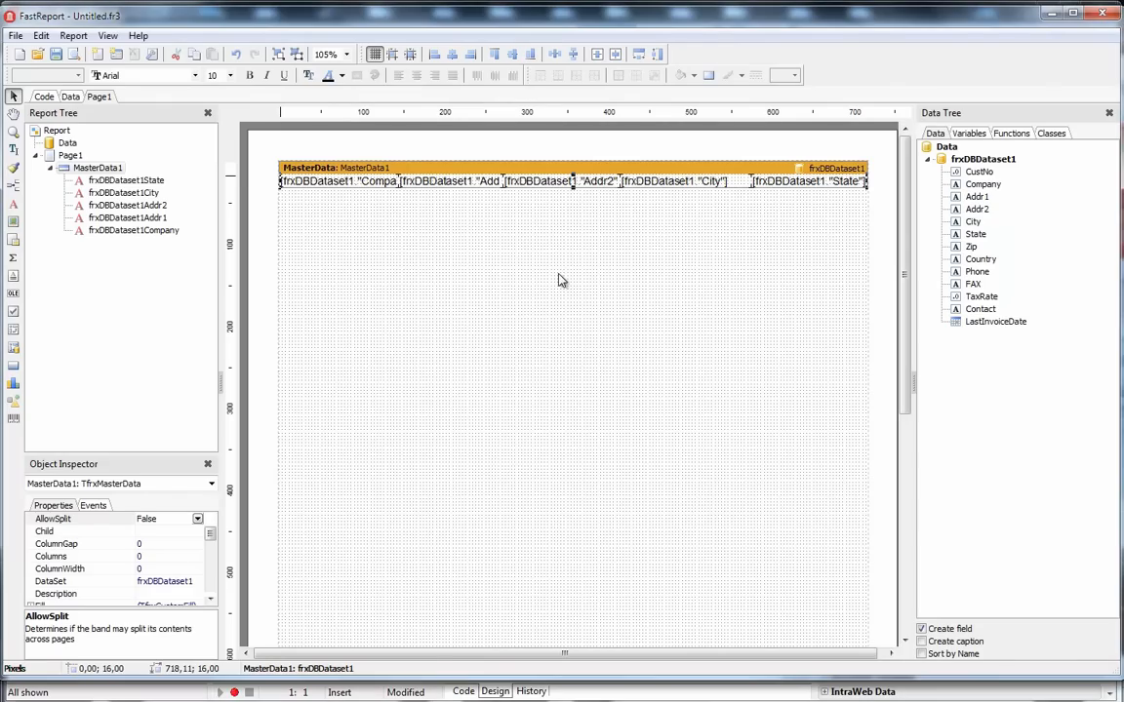
- Select all text objects in the MasterData band and apply Style1 to them
{"action": "left_click", "coordinate": [341, 182]}
{"action": "right_click", "coordinate": [342, 182]}
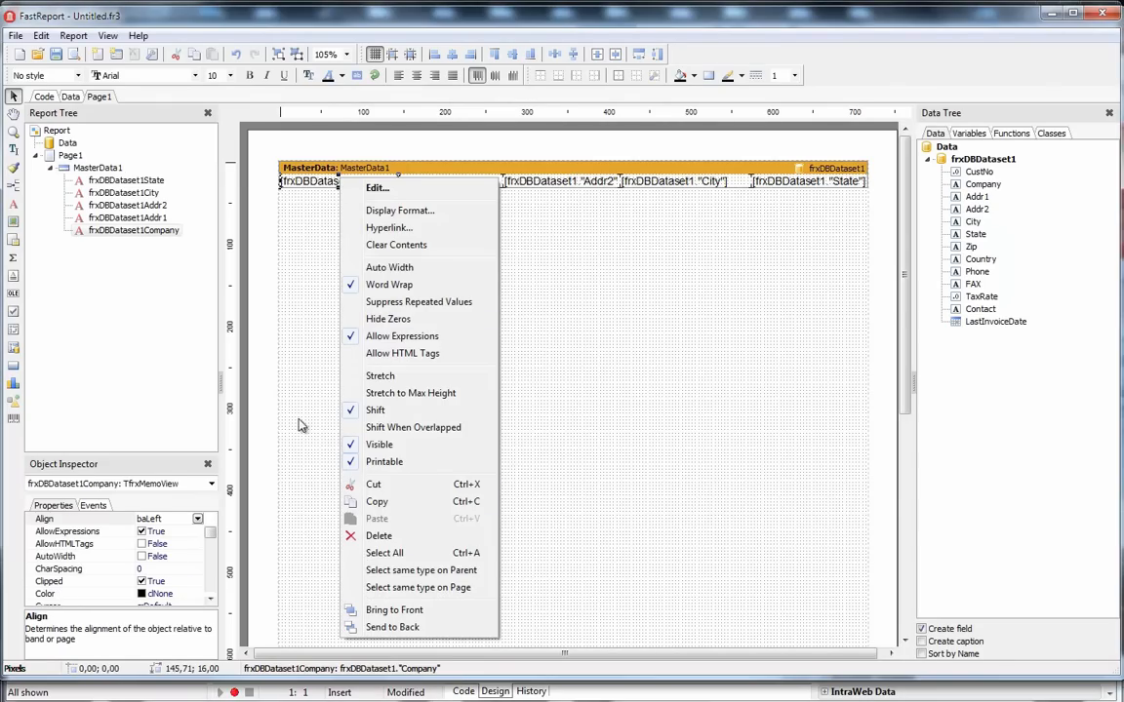
{"action": "left_click", "coordinate": [466, 572]}
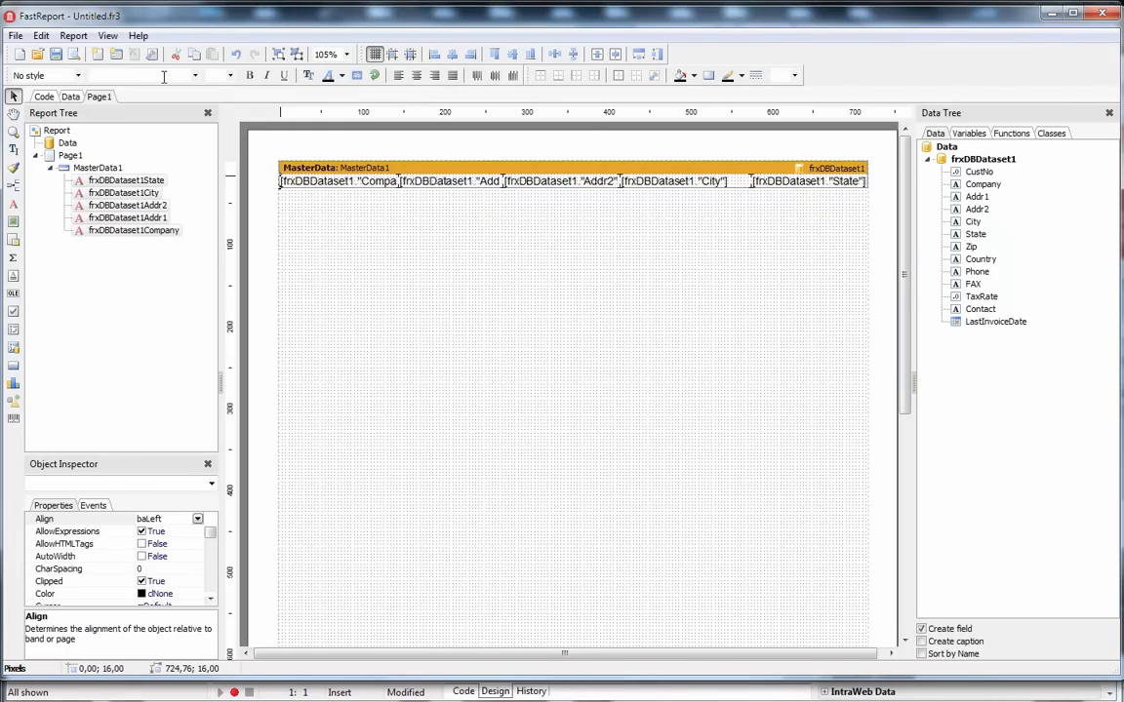
{"action": "left_click", "coordinate": [77, 76]}
{"action": "left_click", "coordinate": [56, 99]}
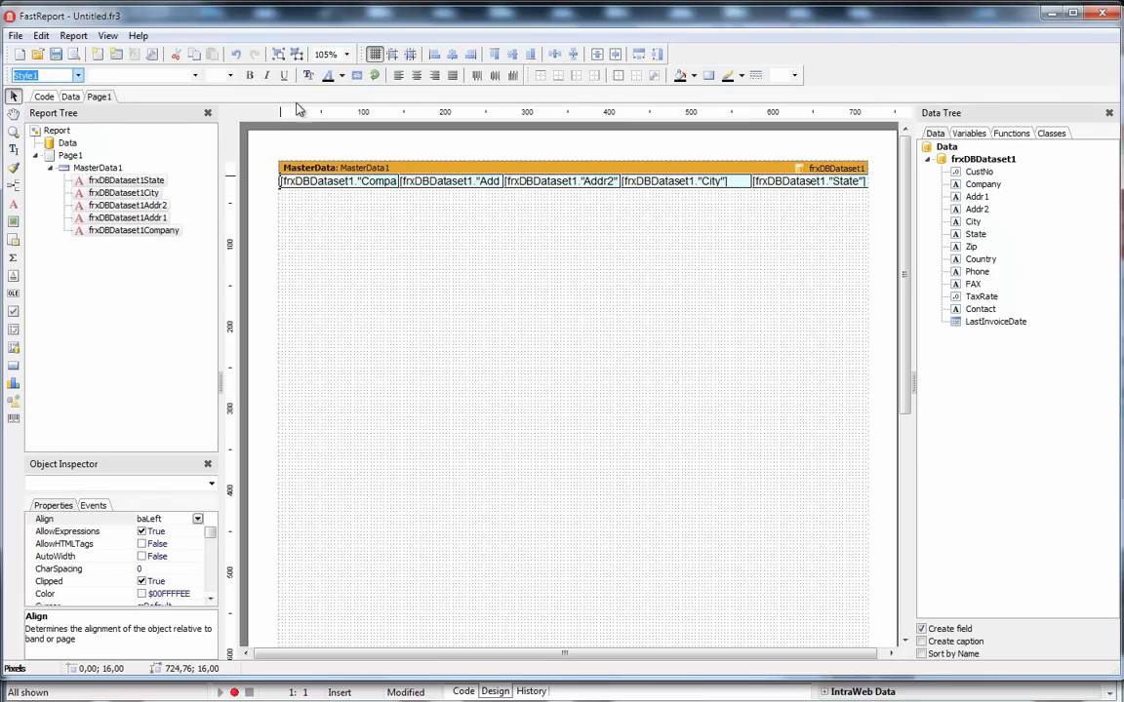
- Preview the styled report, look through its page and close the preview
{"action": "left_click", "coordinate": [77, 54]}
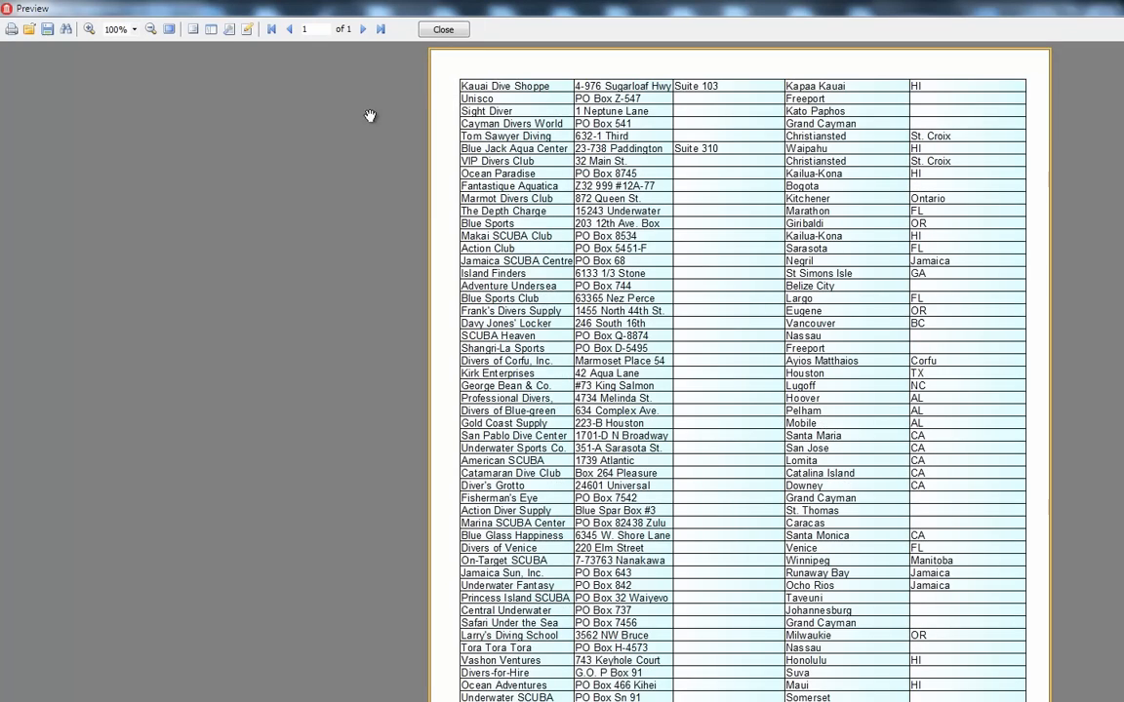
{"action": "scroll", "coordinate": [529, 142], "scroll_direction": "down", "scroll_amount": 12}
{"action": "scroll", "coordinate": [529, 138], "scroll_direction": "up", "scroll_amount": 12}
{"action": "key", "text": "Escape"}
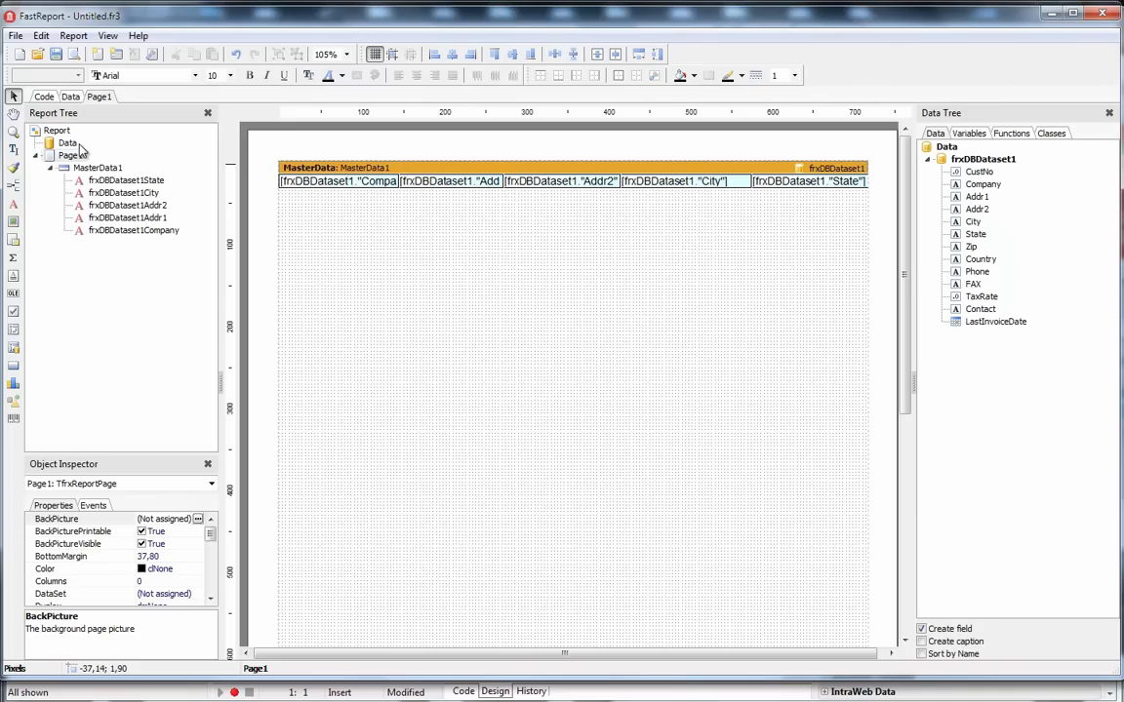
- Select the frxDBDataset1 dataset in the data tree
{"action": "left_click", "coordinate": [998, 161]}
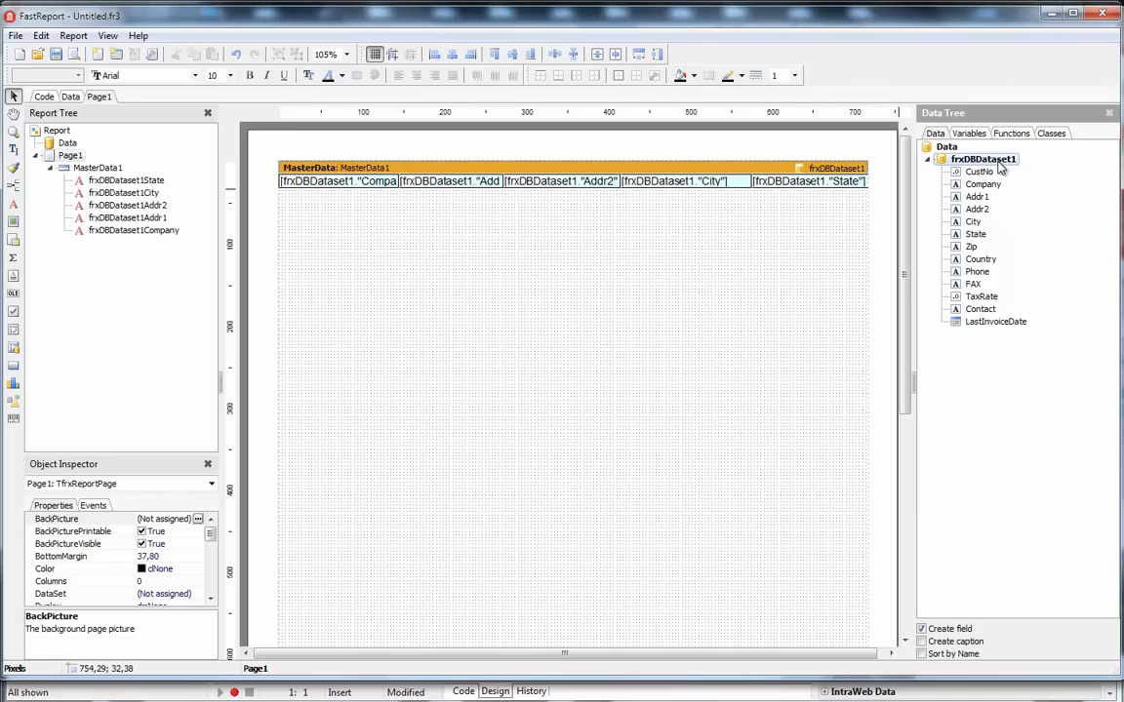